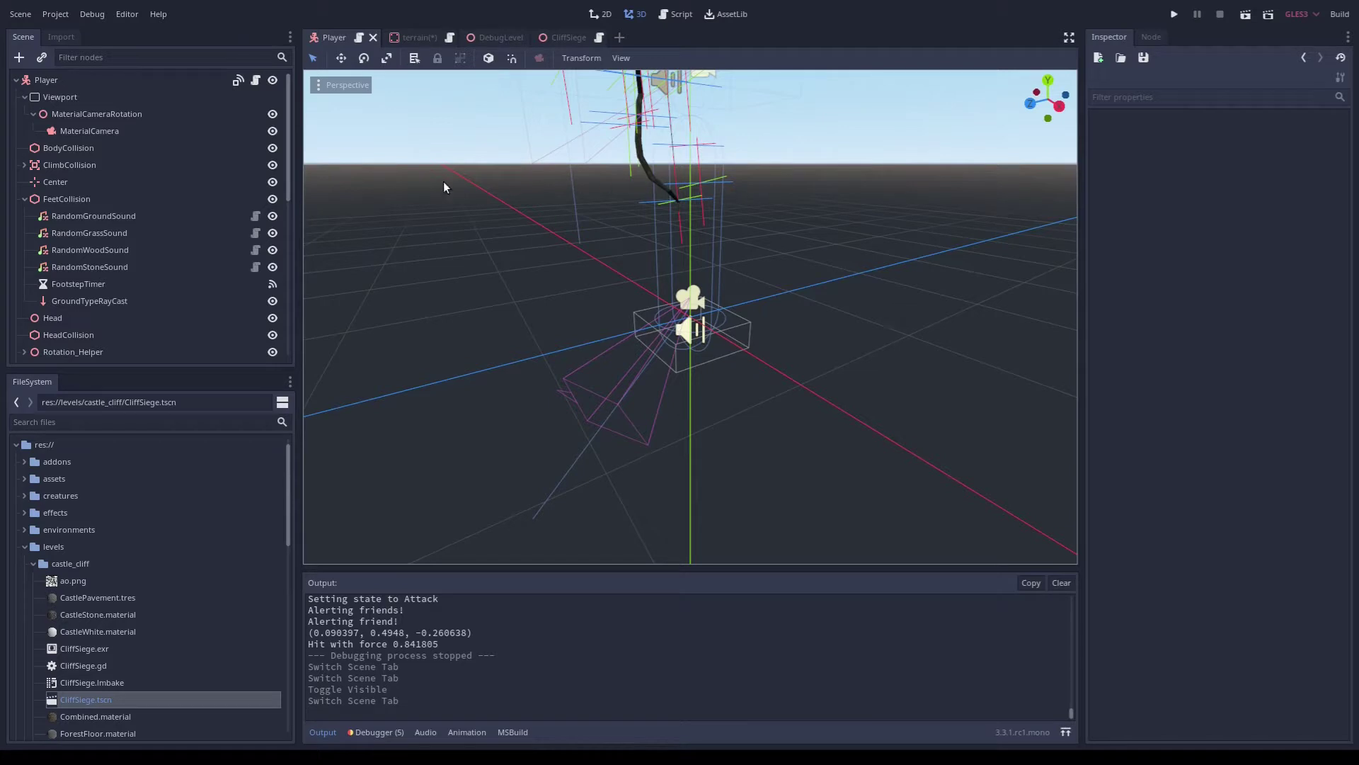
- Hide the MaterialCameraRotation node and select GroundTypeRayCast to examine the ray cast direction at the player's feet
{"action": "left_click", "coordinate": [272, 115]}
{"action": "left_click", "coordinate": [88, 301]}
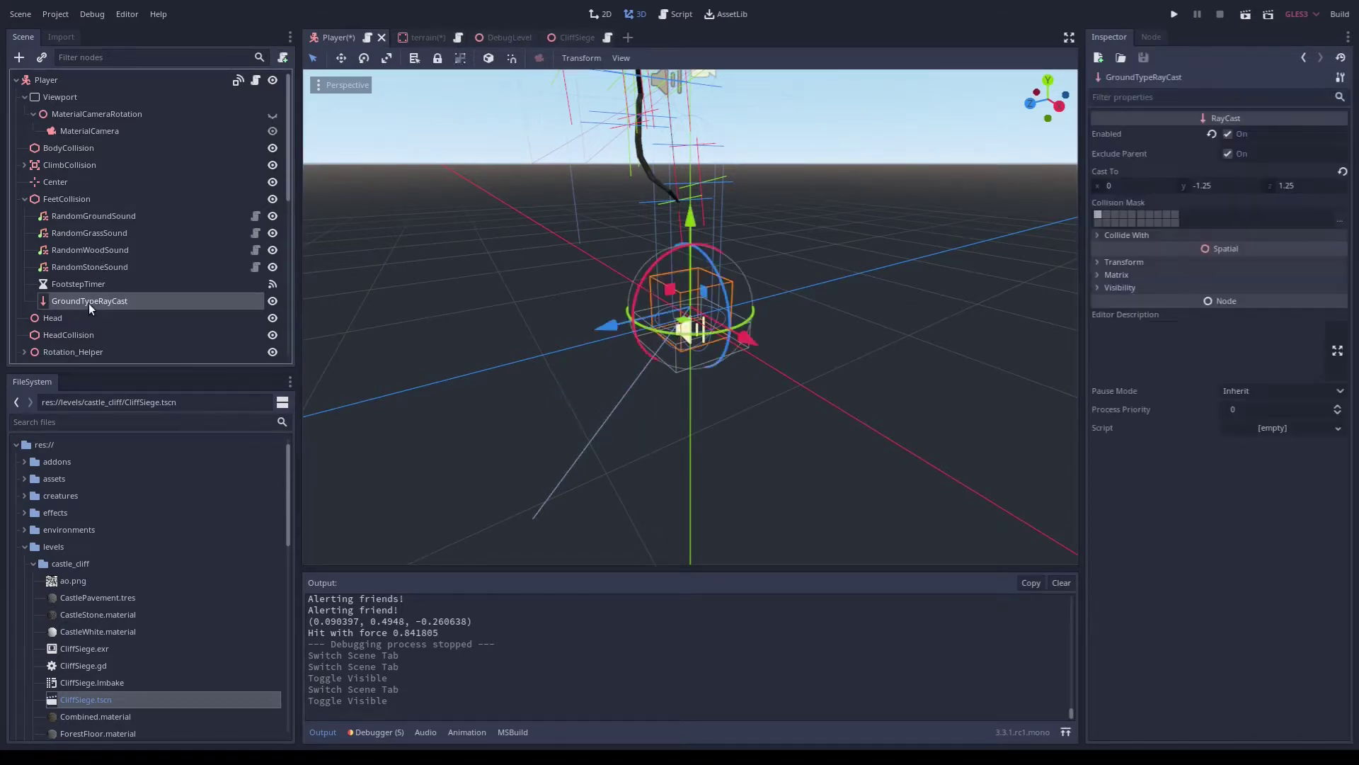
{"action": "middle_click_drag", "start_coordinate": [524, 467], "coordinate": [484, 527]}
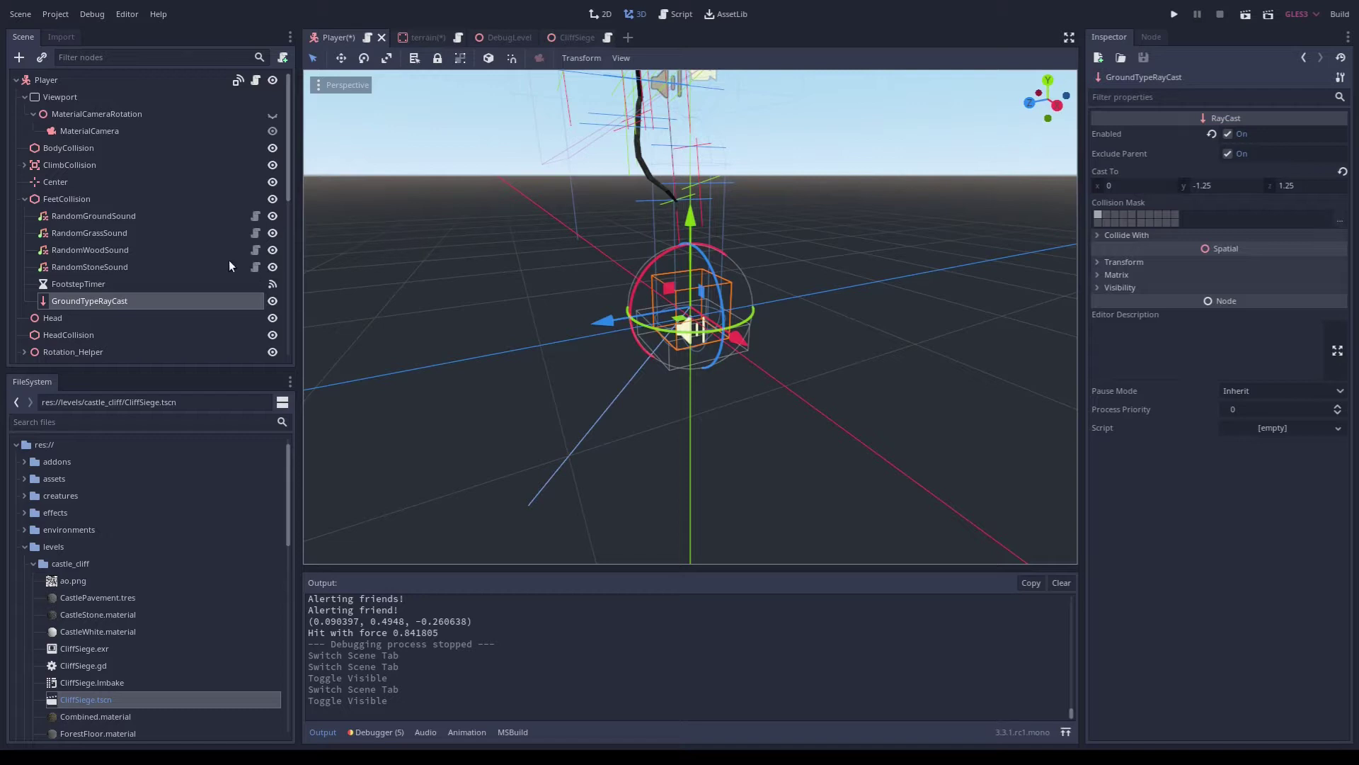
- Make the MaterialCameraRotation node visible again, view its camera frustum beside the ray cast, and save the scene
{"action": "left_click", "coordinate": [273, 115]}
{"action": "middle_click_drag", "start_coordinate": [566, 332], "coordinate": [504, 387]}
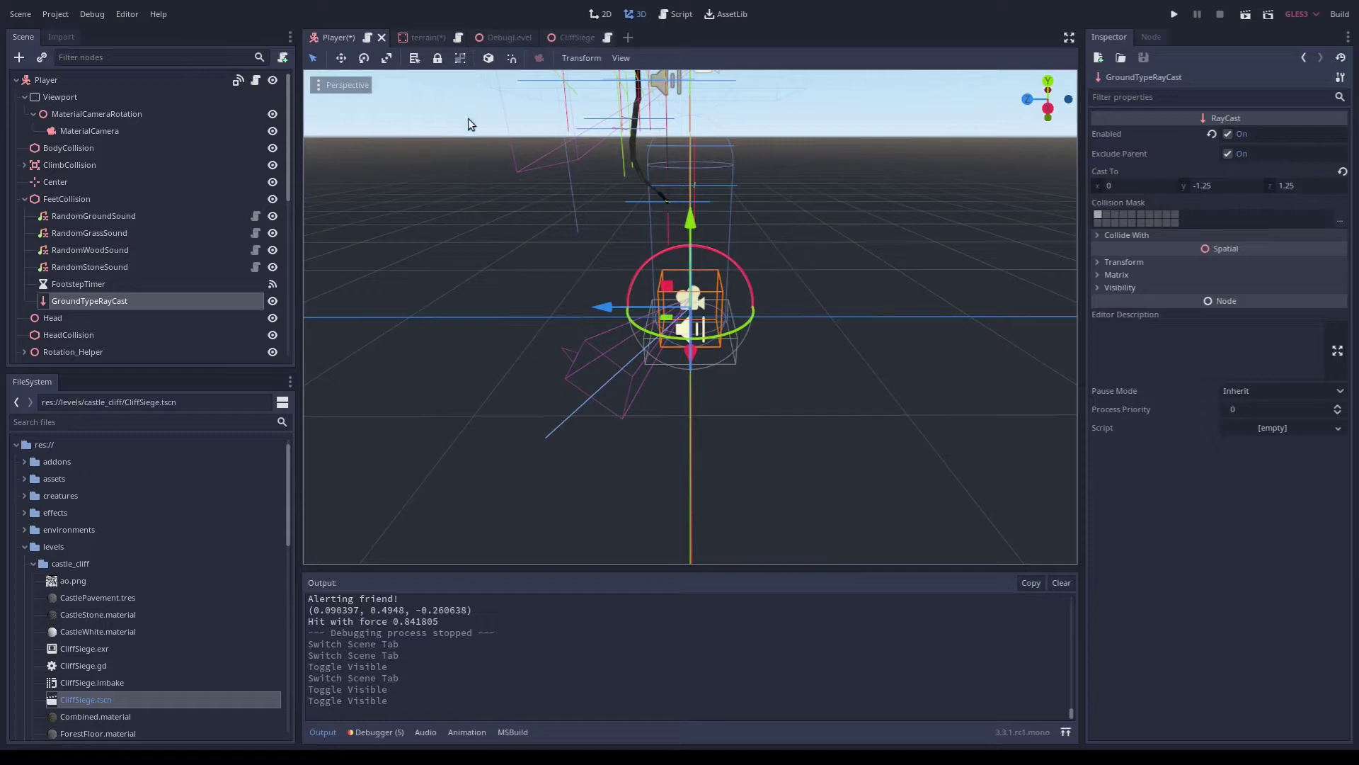
{"action": "key", "text": "ctrl+s"}
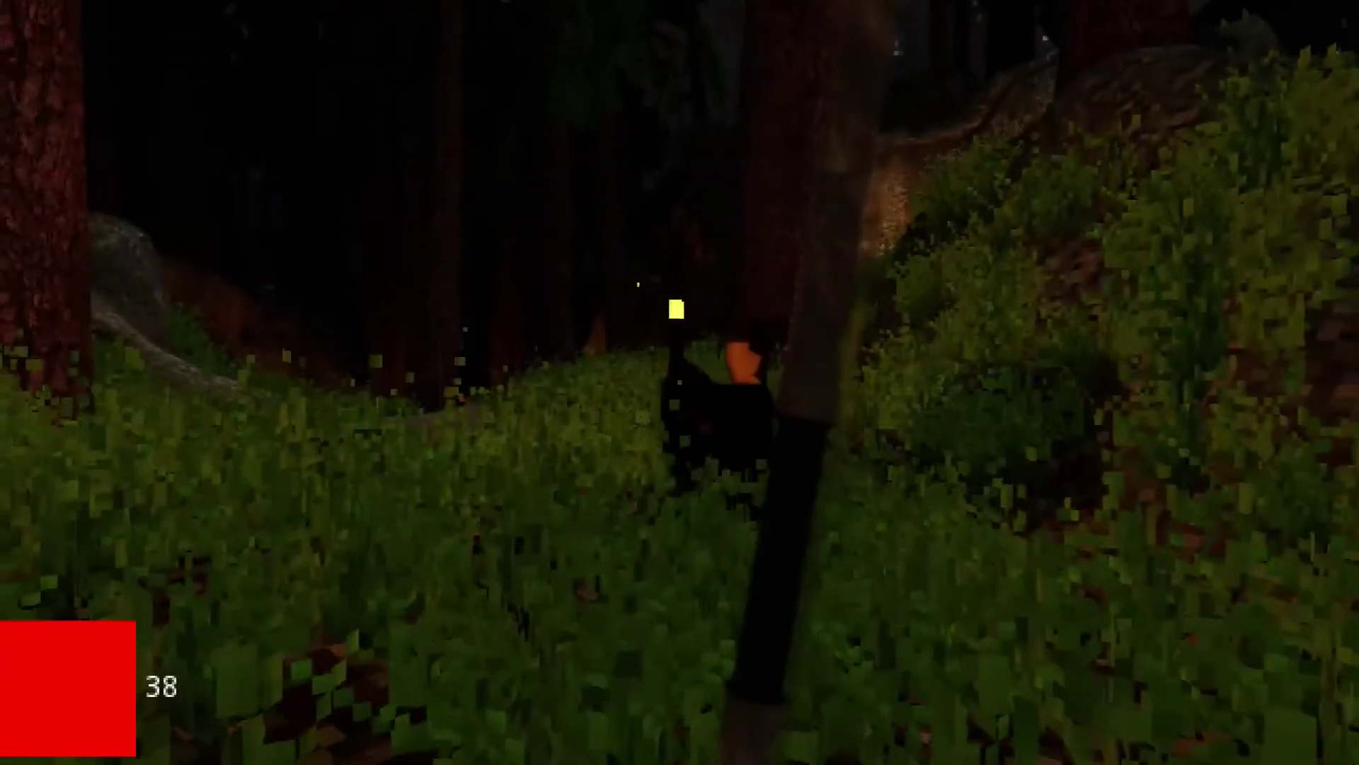
- Playtest the forest level by moving the player over the grass and dirt path, and quit the game
{"action": "left_click", "coordinate": [679, 382]}
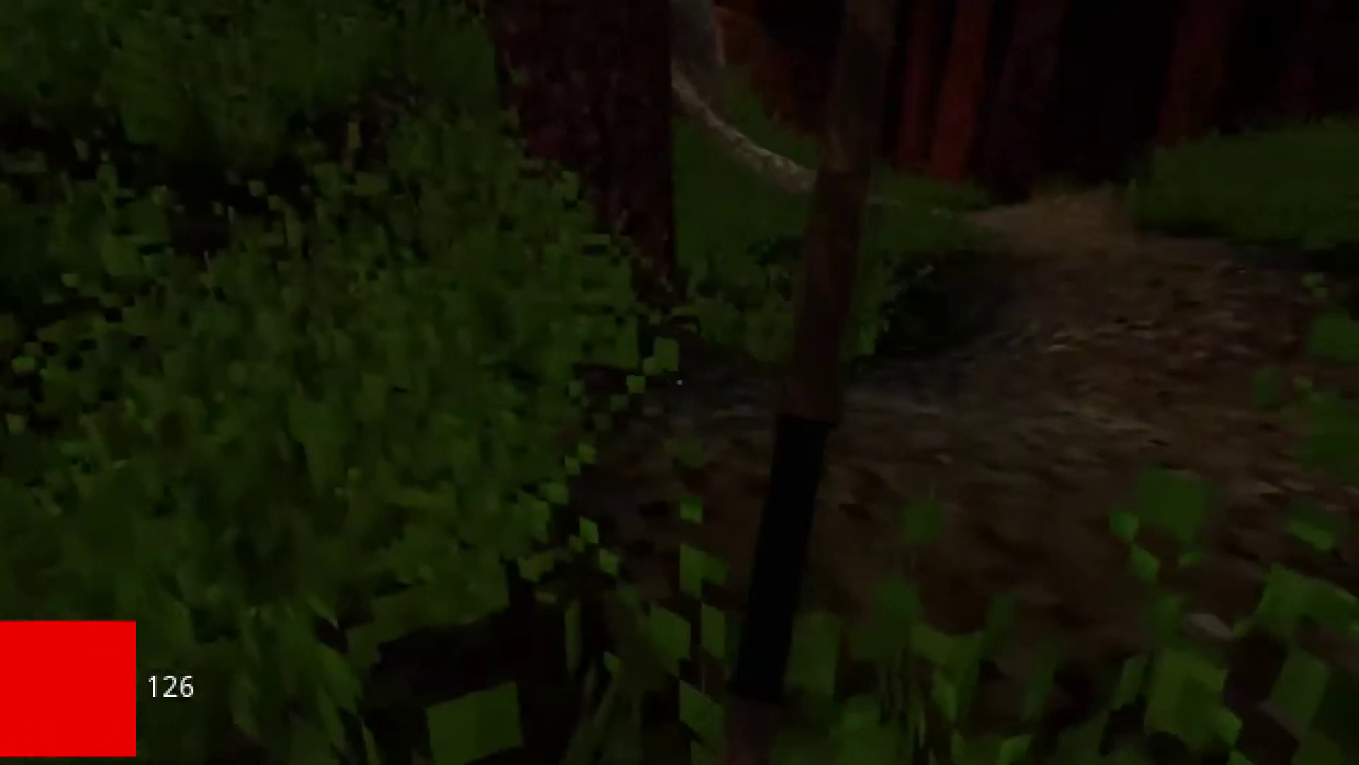
{"action": "key", "text": "w"}
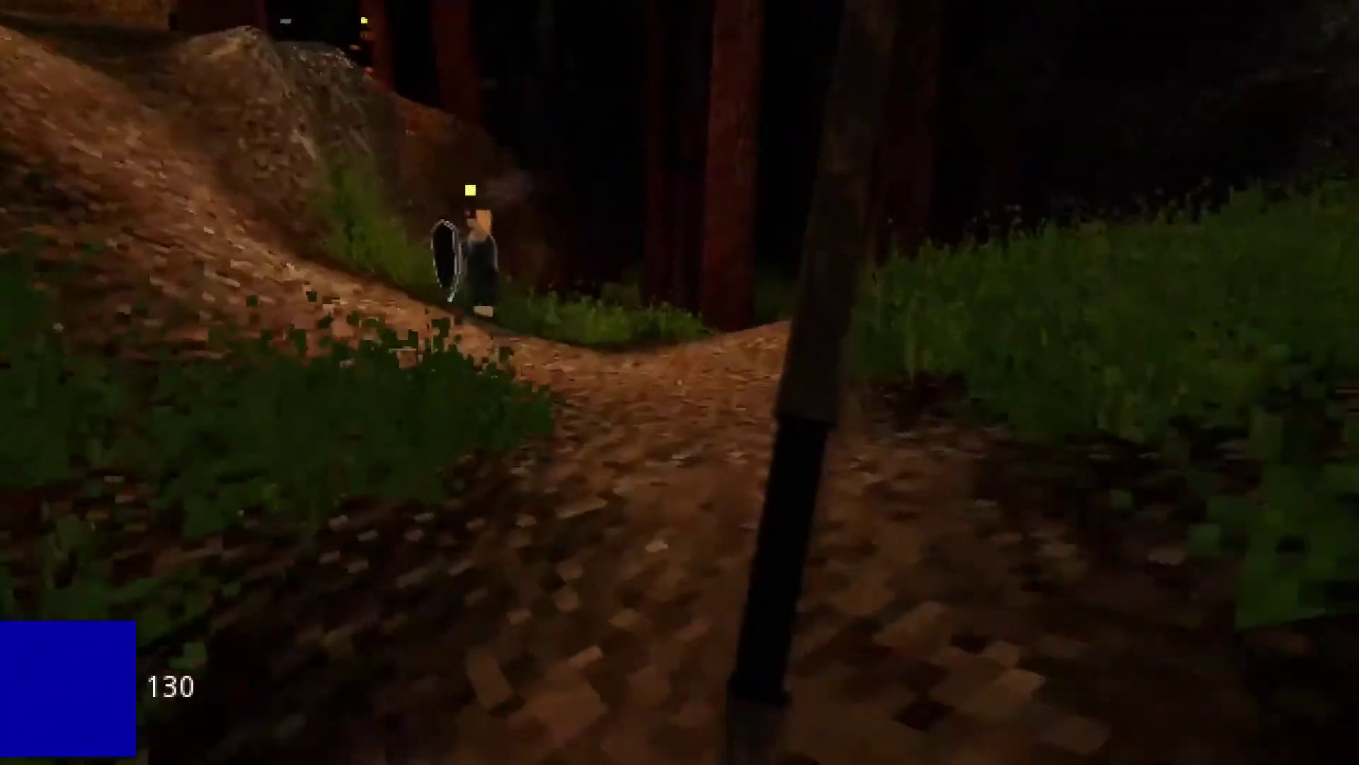
{"action": "left_click", "coordinate": [680, 383]}
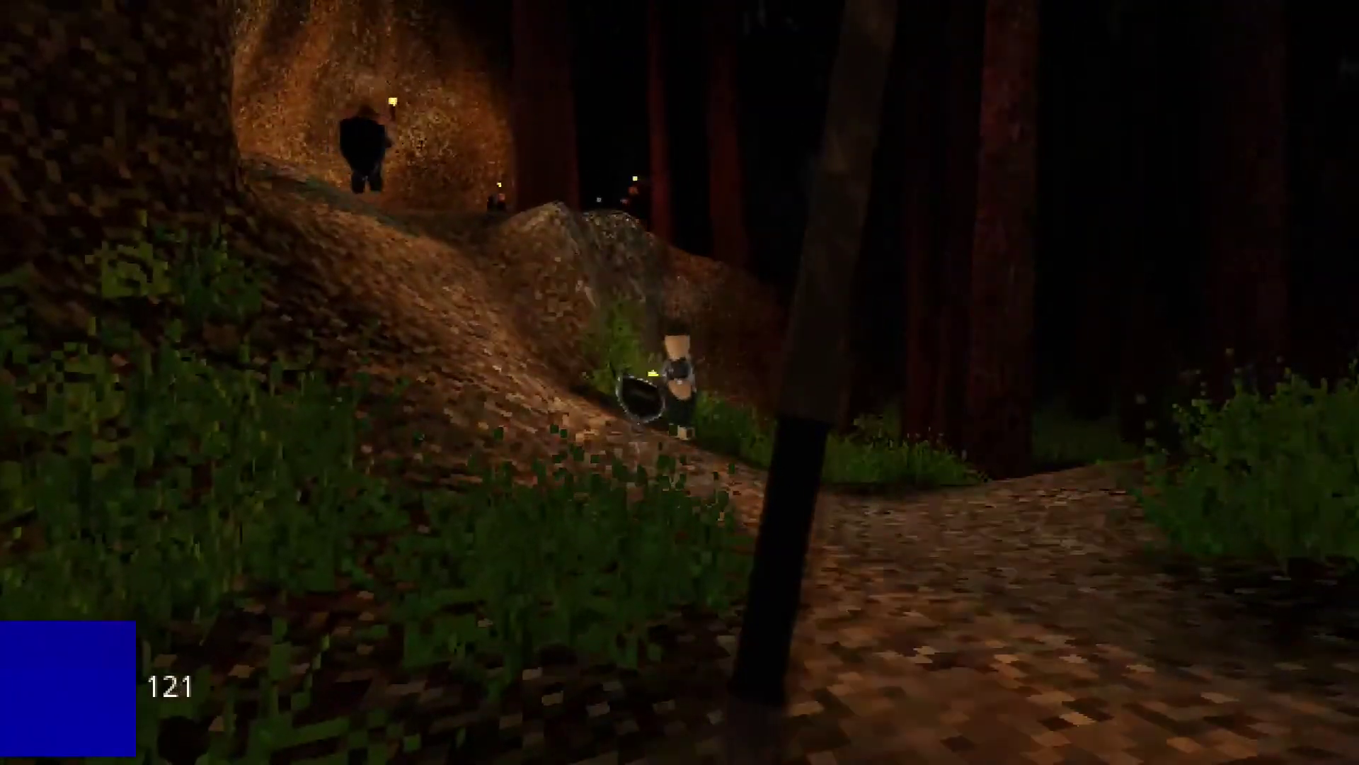
{"action": "key", "text": "Escape"}
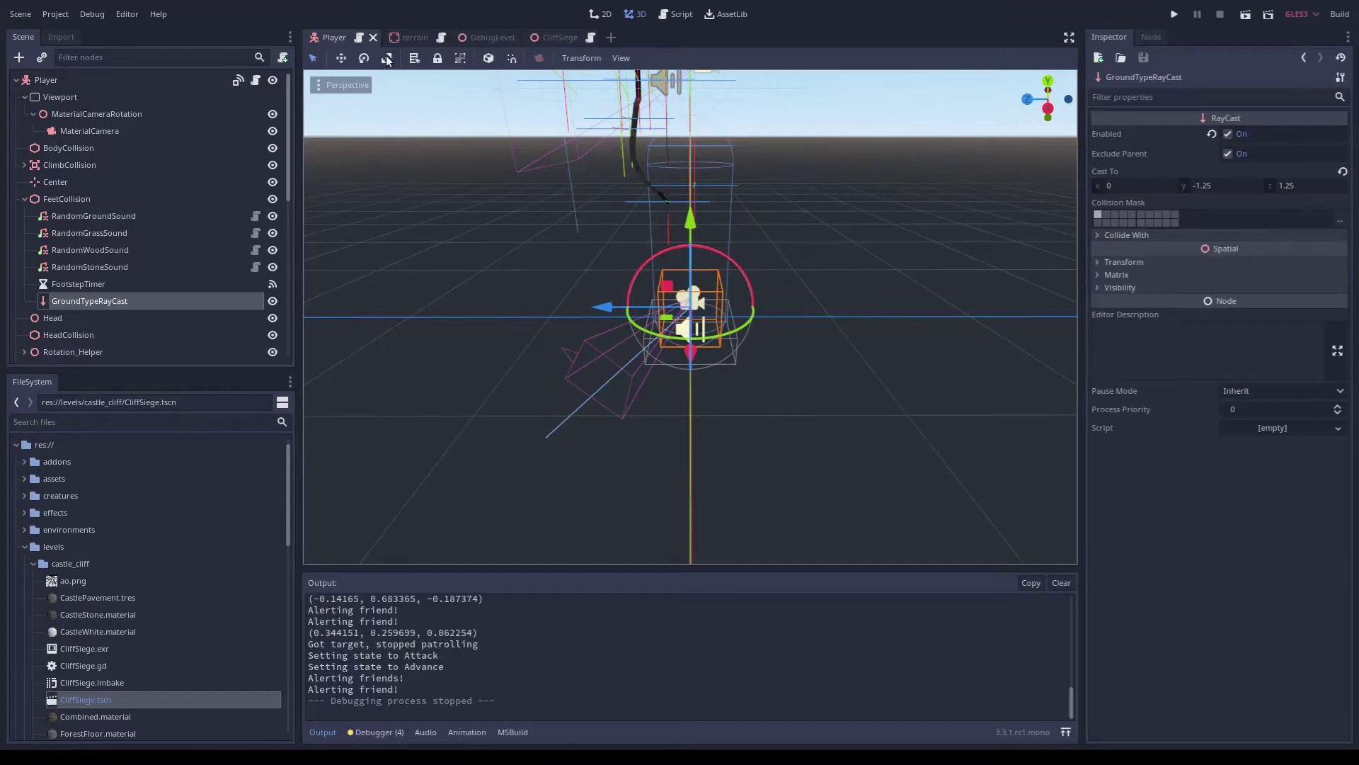
- Switch to the terrain scene and examine the valley paths, grass areas and rocky cliffs of the landscape
{"action": "left_click", "coordinate": [410, 33]}
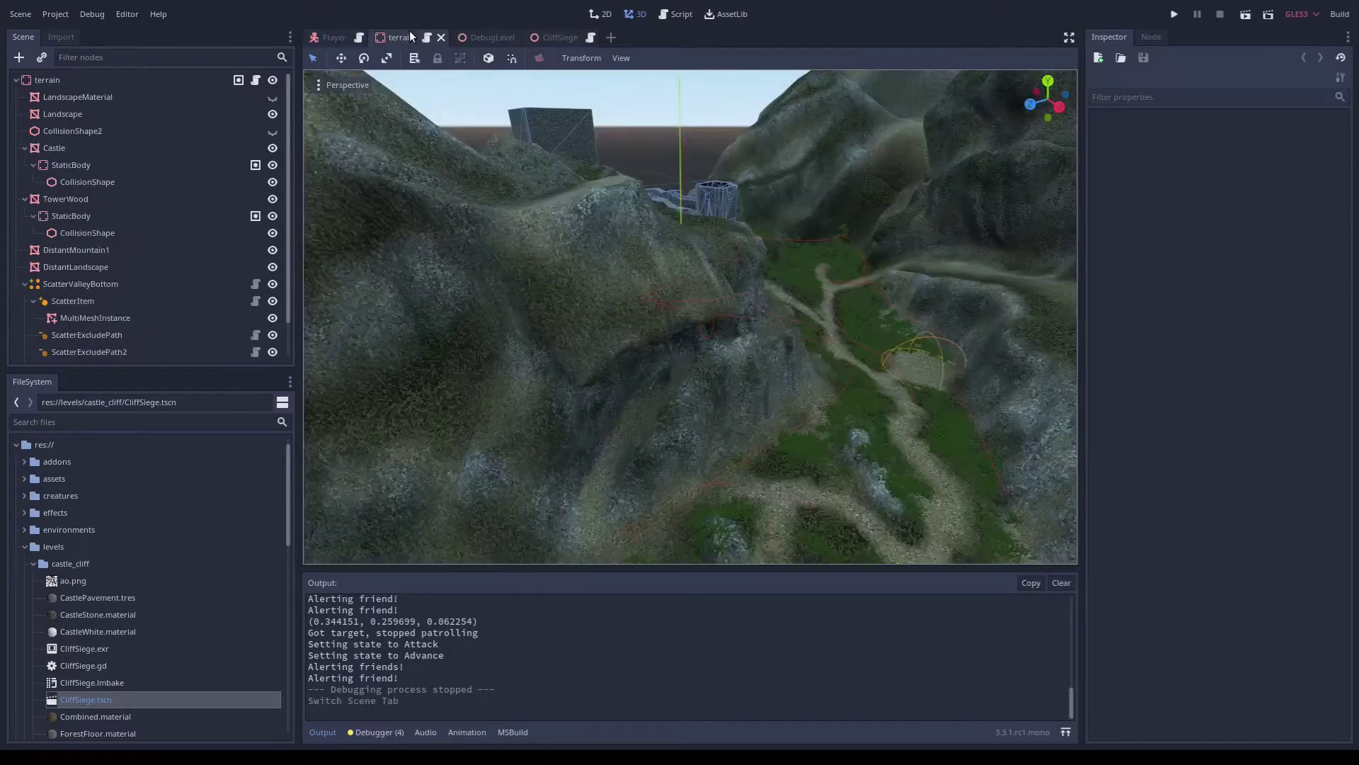
{"action": "scroll", "coordinate": [827, 324], "scroll_direction": "down", "scroll_amount": 5}
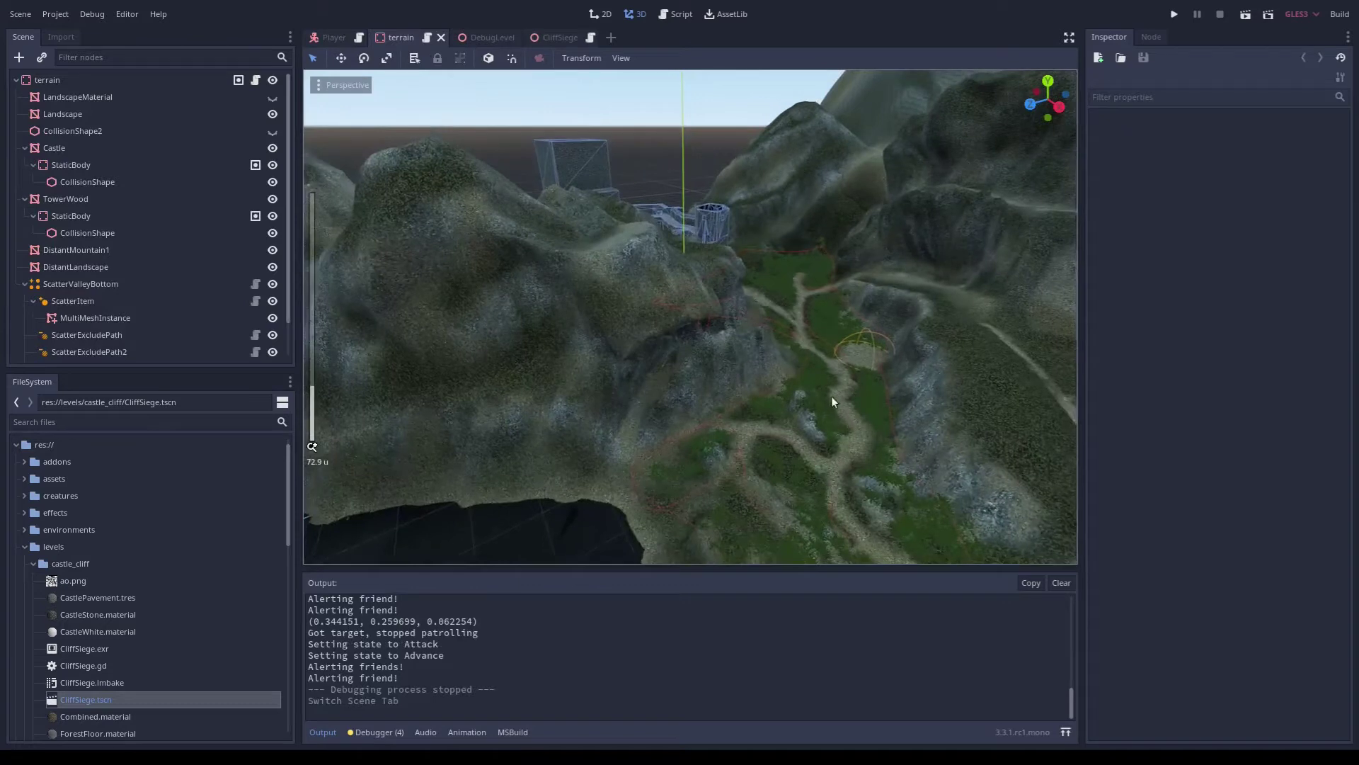
{"action": "middle_click_drag", "start_coordinate": [829, 397], "coordinate": [709, 390], "text": "shift"}
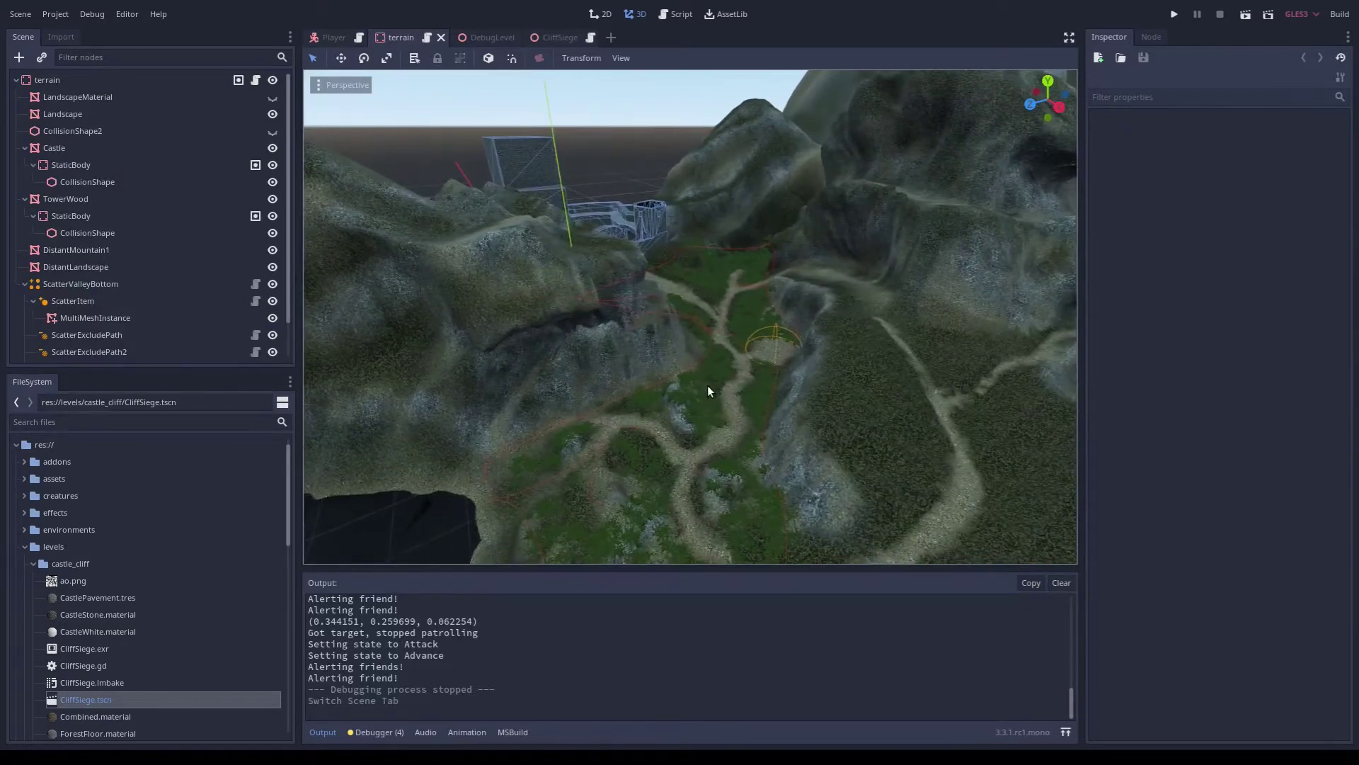
{"action": "middle_click_drag", "start_coordinate": [532, 342], "coordinate": [626, 418]}
{"action": "scroll", "coordinate": [665, 386], "scroll_direction": "up", "scroll_amount": 2}
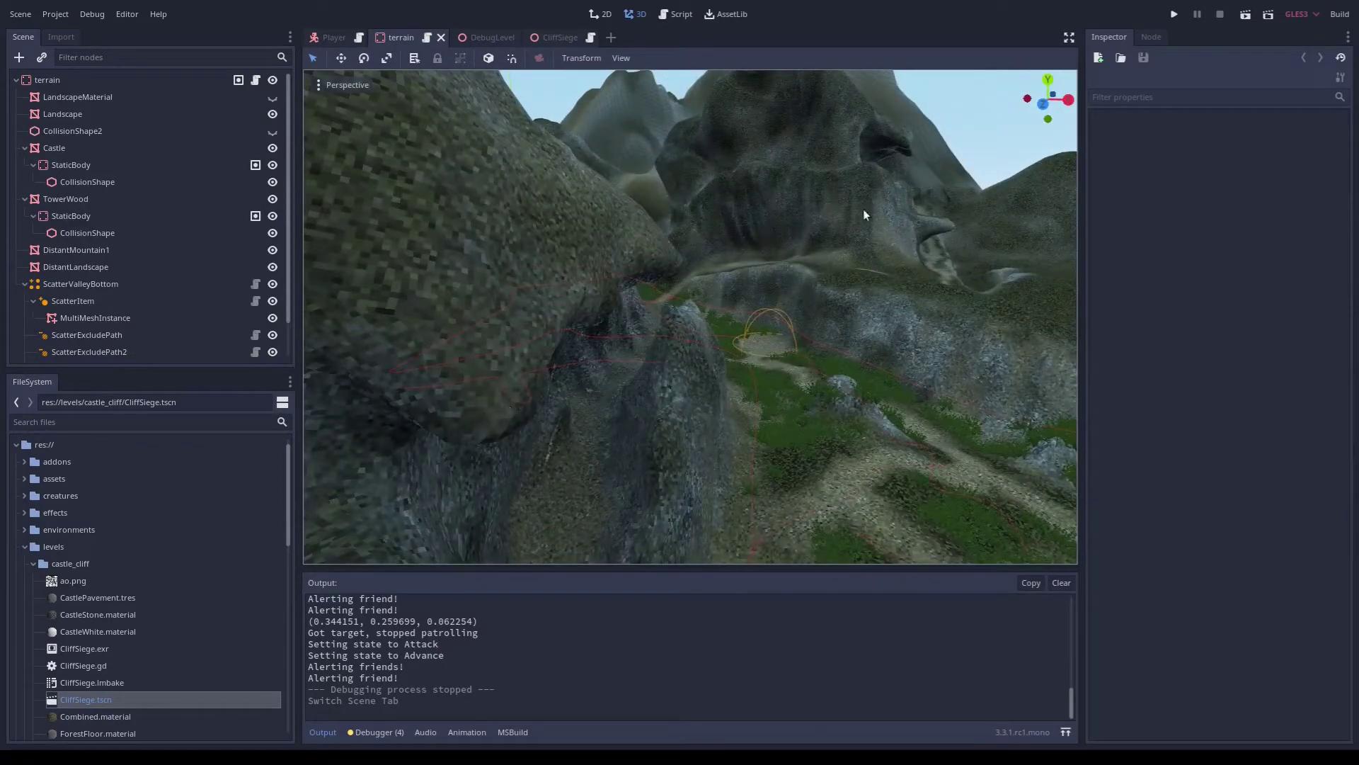
{"action": "middle_click_drag", "start_coordinate": [507, 355], "coordinate": [814, 342]}
{"action": "scroll", "coordinate": [659, 310], "scroll_direction": "up", "scroll_amount": 5}
{"action": "middle_click_drag", "start_coordinate": [659, 310], "coordinate": [669, 370]}
{"action": "scroll", "coordinate": [707, 300], "scroll_direction": "up", "scroll_amount": 3}
{"action": "scroll", "coordinate": [682, 288], "scroll_direction": "down", "scroll_amount": 4}
{"action": "scroll", "coordinate": [707, 398], "scroll_direction": "down", "scroll_amount": 2}
{"action": "scroll", "coordinate": [668, 364], "scroll_direction": "down", "scroll_amount": 4}
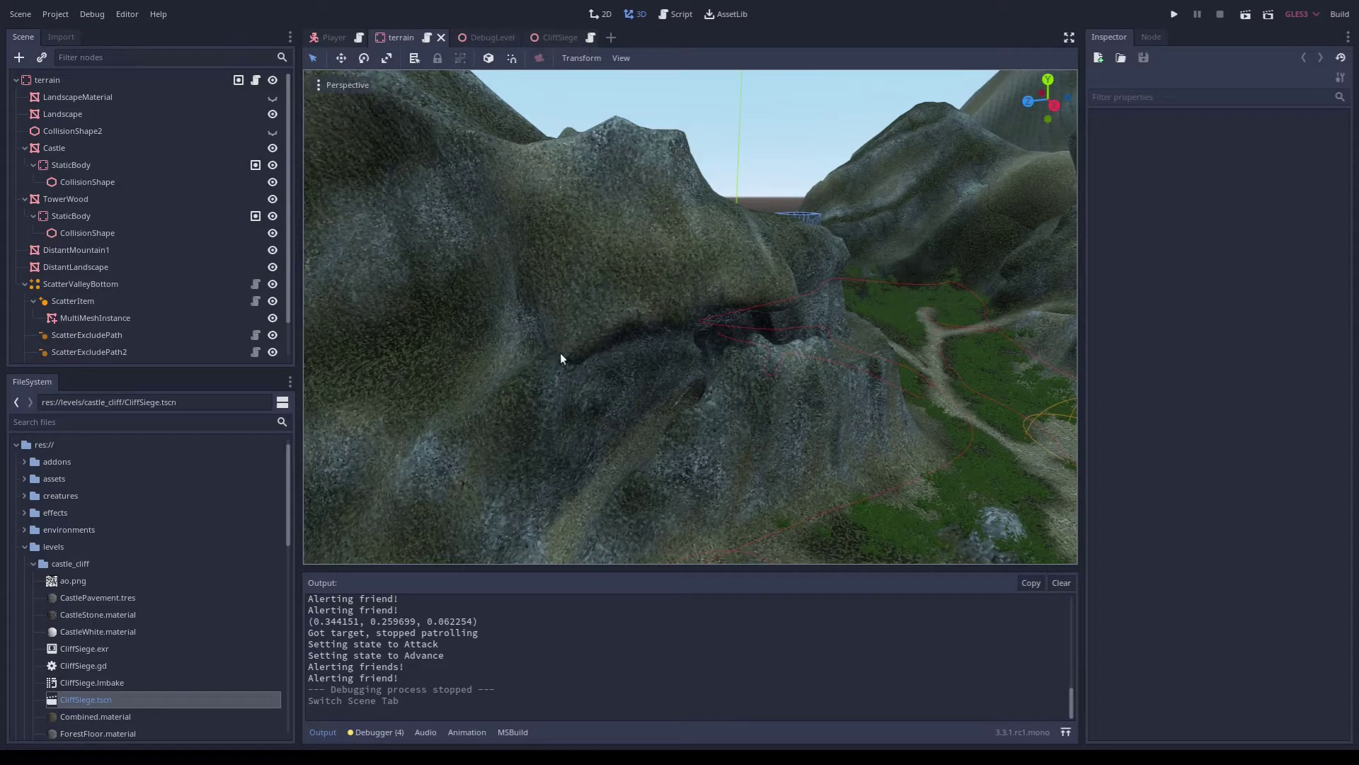
- Examine the cliff overhang and the path leading into the passage beneath it from several angles and distances
{"action": "middle_click_drag", "start_coordinate": [497, 323], "coordinate": [555, 321]}
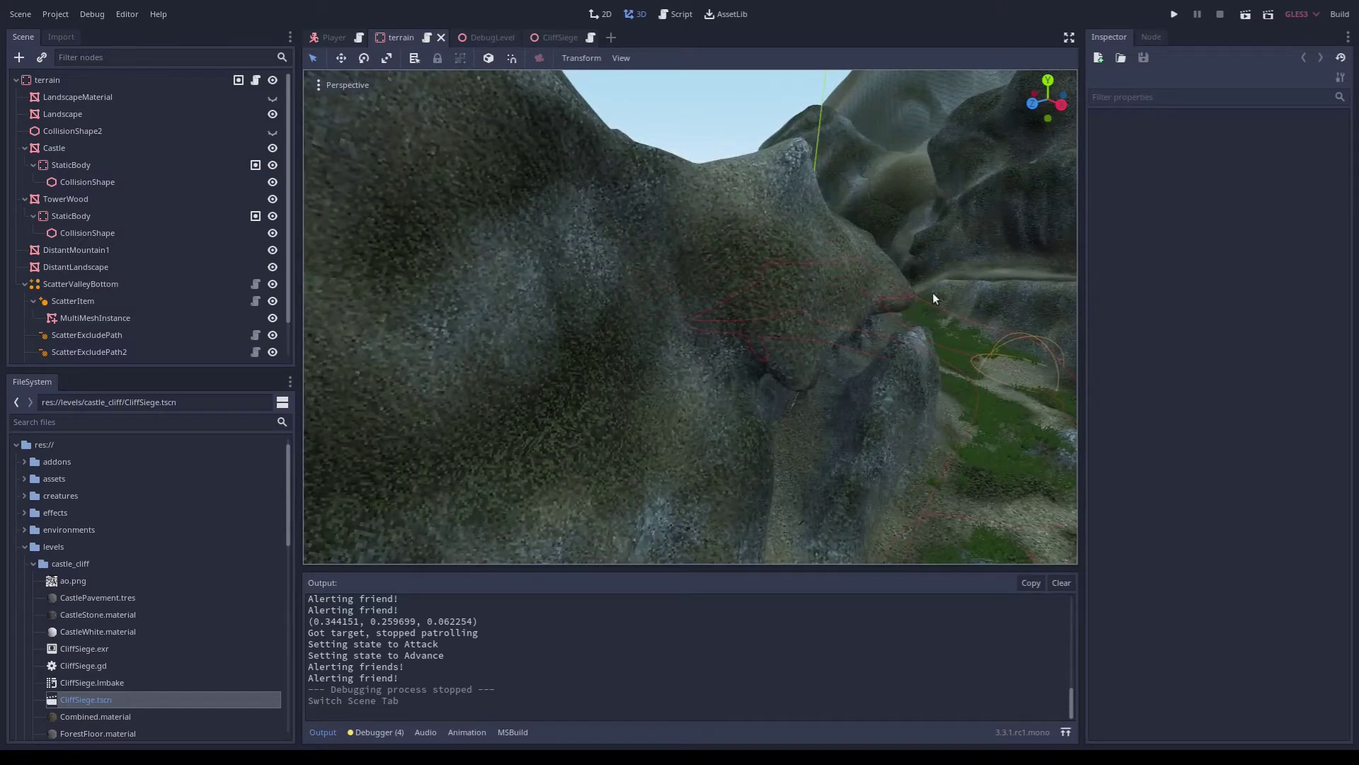
{"action": "middle_click_drag", "start_coordinate": [789, 410], "coordinate": [749, 393]}
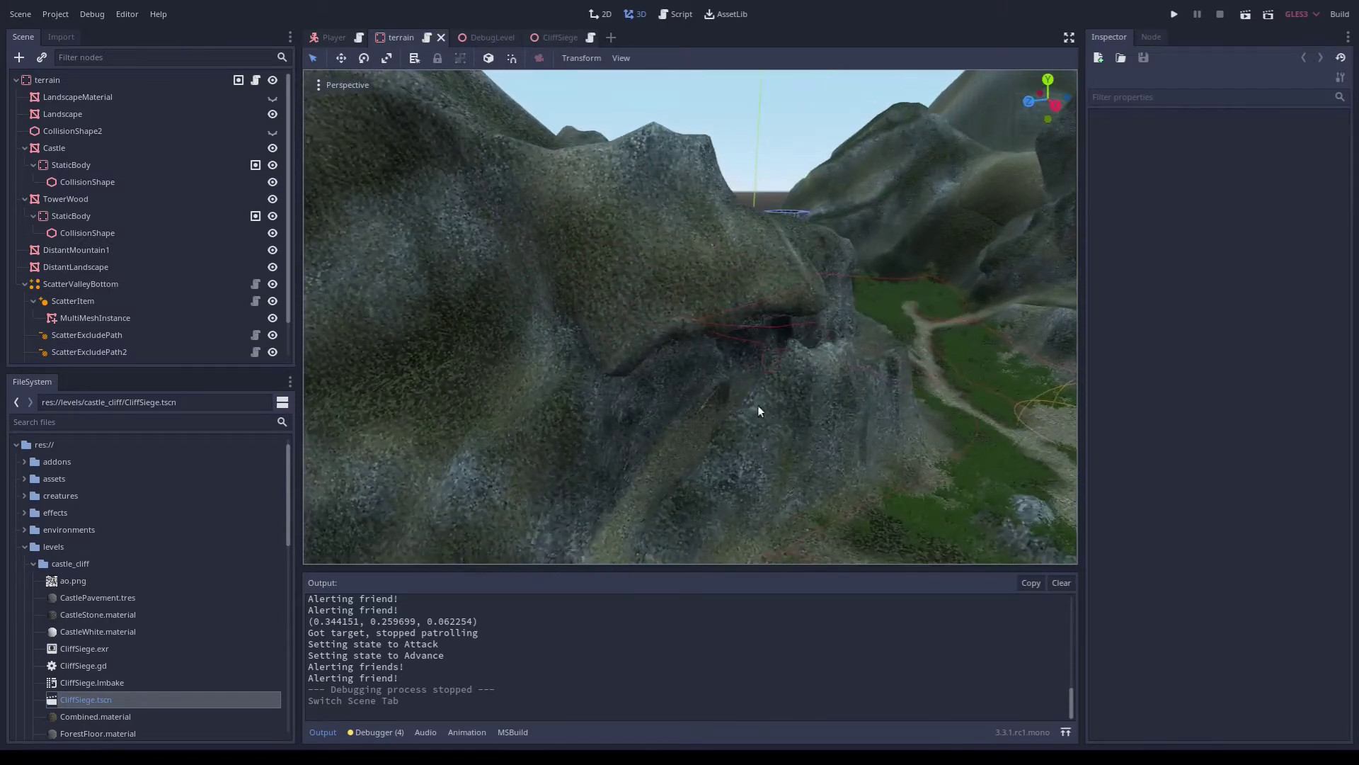
{"action": "scroll", "coordinate": [683, 347], "scroll_direction": "up", "scroll_amount": 10}
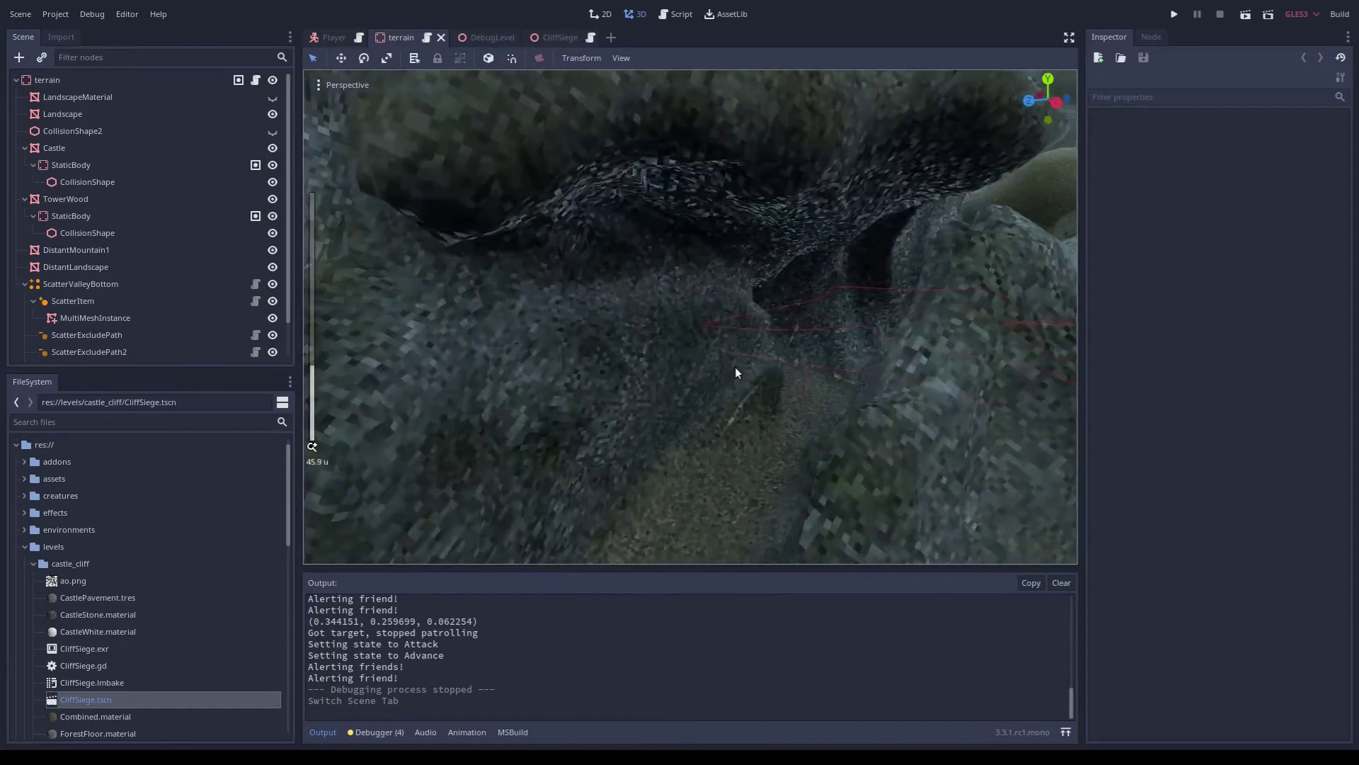
{"action": "scroll", "coordinate": [734, 367], "scroll_direction": "down", "scroll_amount": 8}
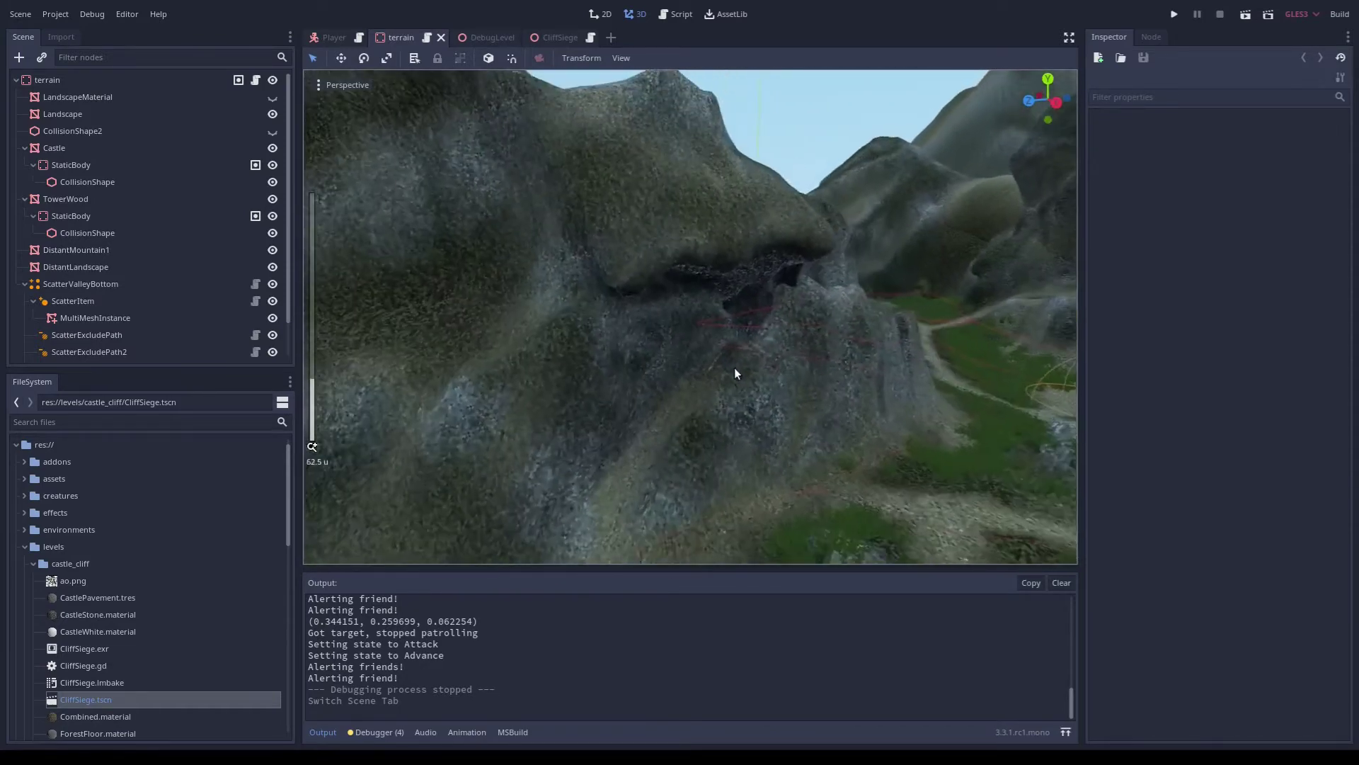
{"action": "middle_click_drag", "start_coordinate": [724, 376], "coordinate": [746, 392]}
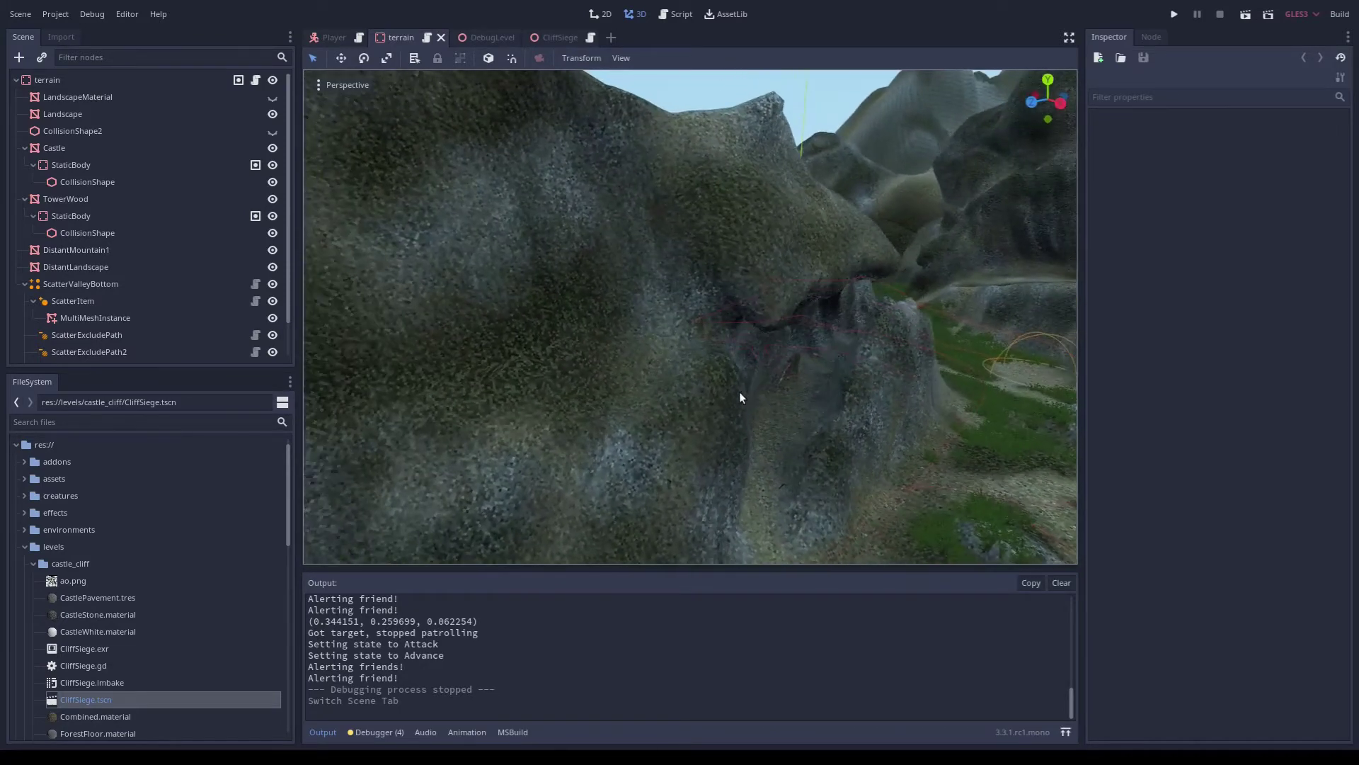
{"action": "scroll", "coordinate": [754, 386], "scroll_direction": "down", "scroll_amount": 6}
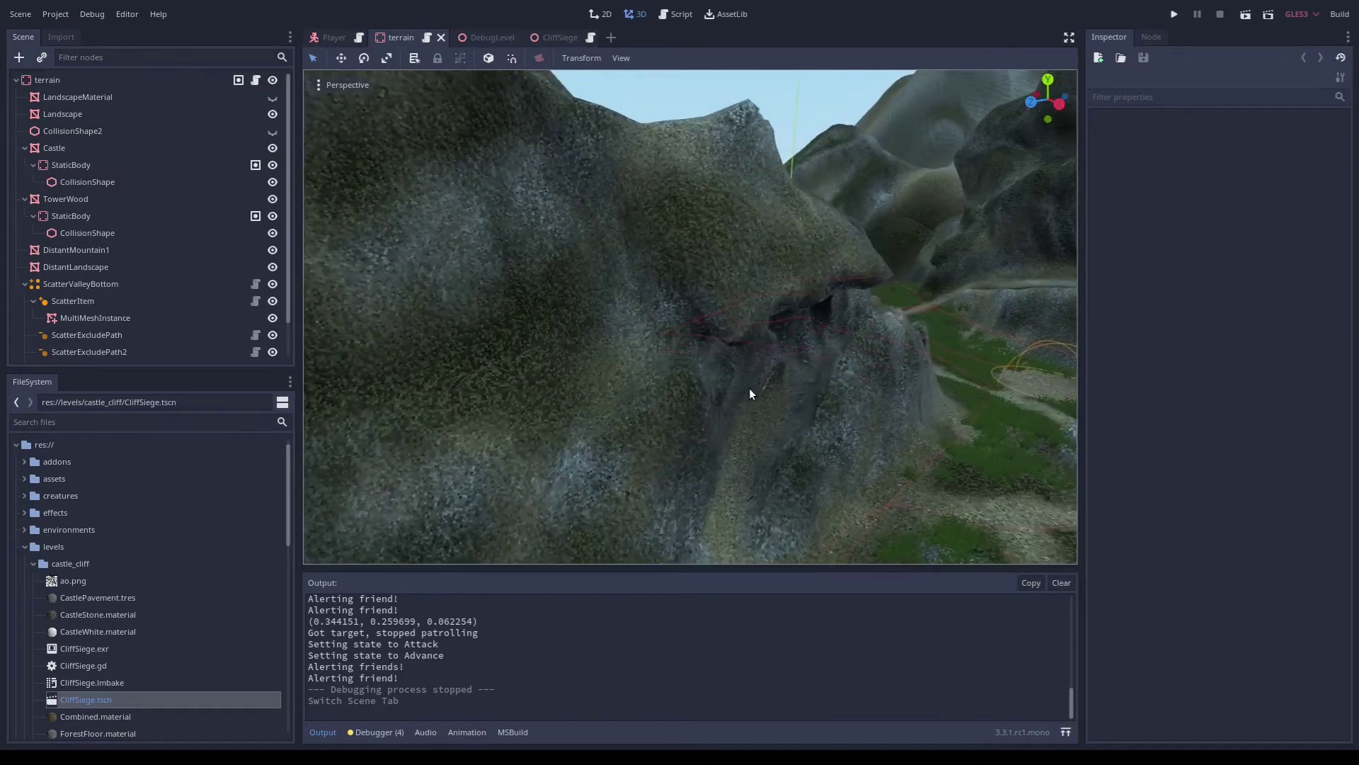
{"action": "middle_click_drag", "start_coordinate": [769, 382], "coordinate": [729, 347]}
{"action": "scroll", "coordinate": [754, 416], "scroll_direction": "up", "scroll_amount": 5}
{"action": "scroll", "coordinate": [729, 350], "scroll_direction": "down", "scroll_amount": 3}
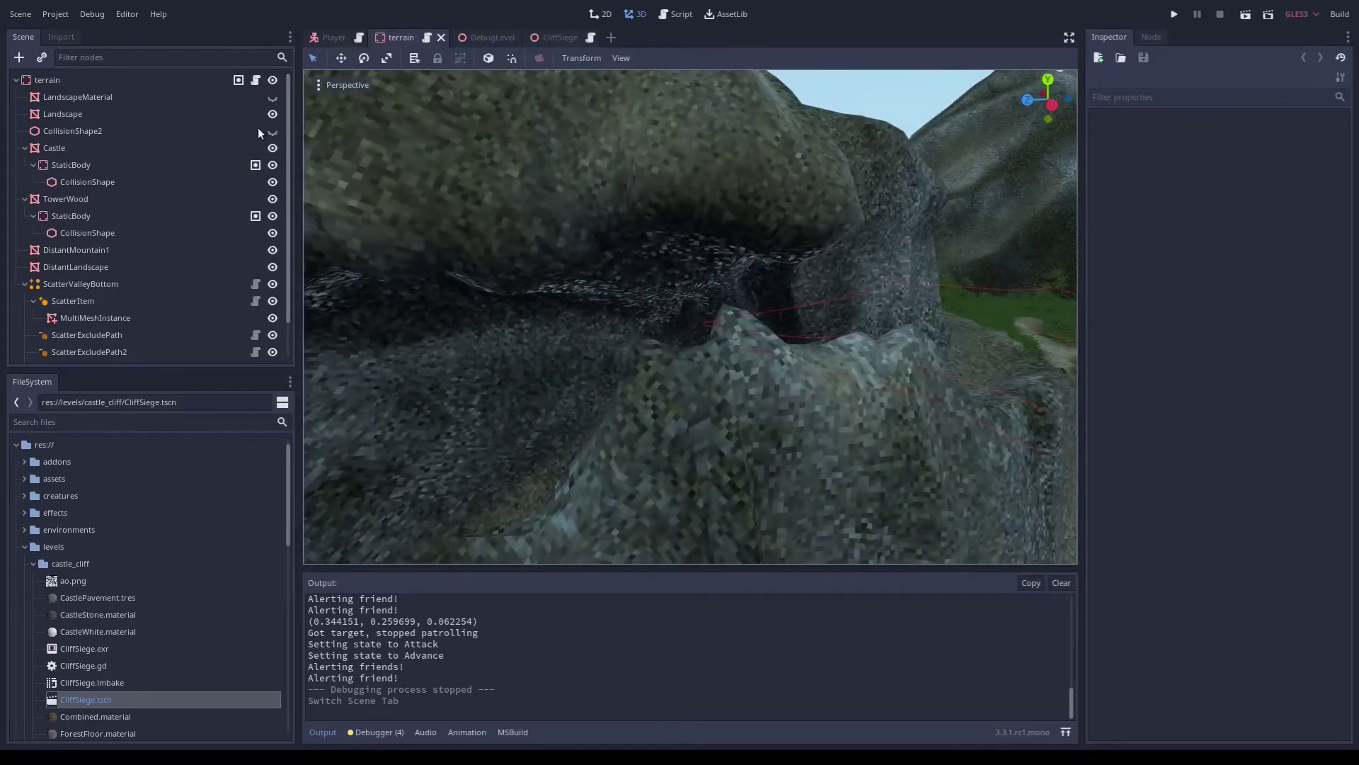
{"action": "scroll", "coordinate": [630, 373], "scroll_direction": "down", "scroll_amount": 4}
{"action": "middle_click_drag", "start_coordinate": [637, 376], "coordinate": [671, 369]}
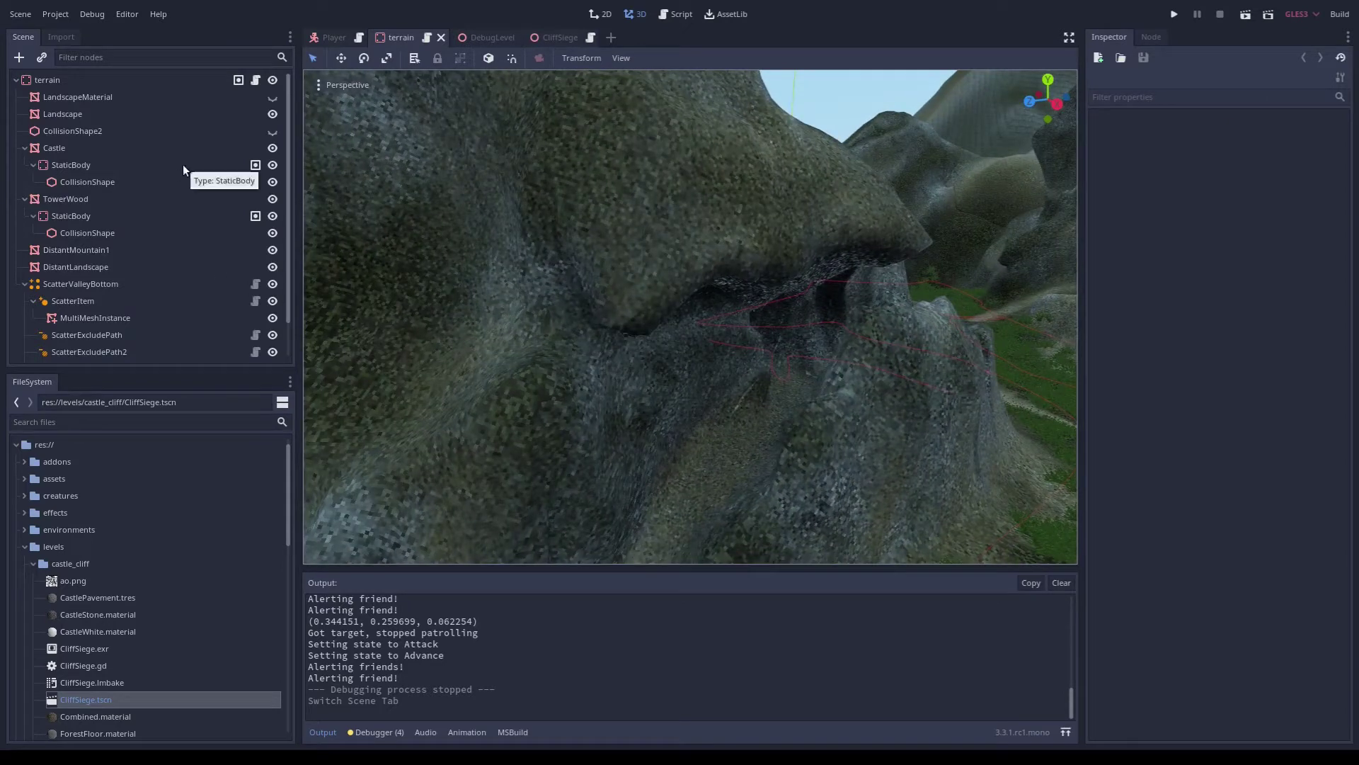
- Make the LandscapeMaterial mesh visible and inspect its red, green and blue areas around and inside the cliff passage
{"action": "left_click", "coordinate": [272, 97]}
{"action": "scroll", "coordinate": [748, 354], "scroll_direction": "down", "scroll_amount": 5}
{"action": "middle_click_drag", "start_coordinate": [704, 324], "coordinate": [711, 351]}
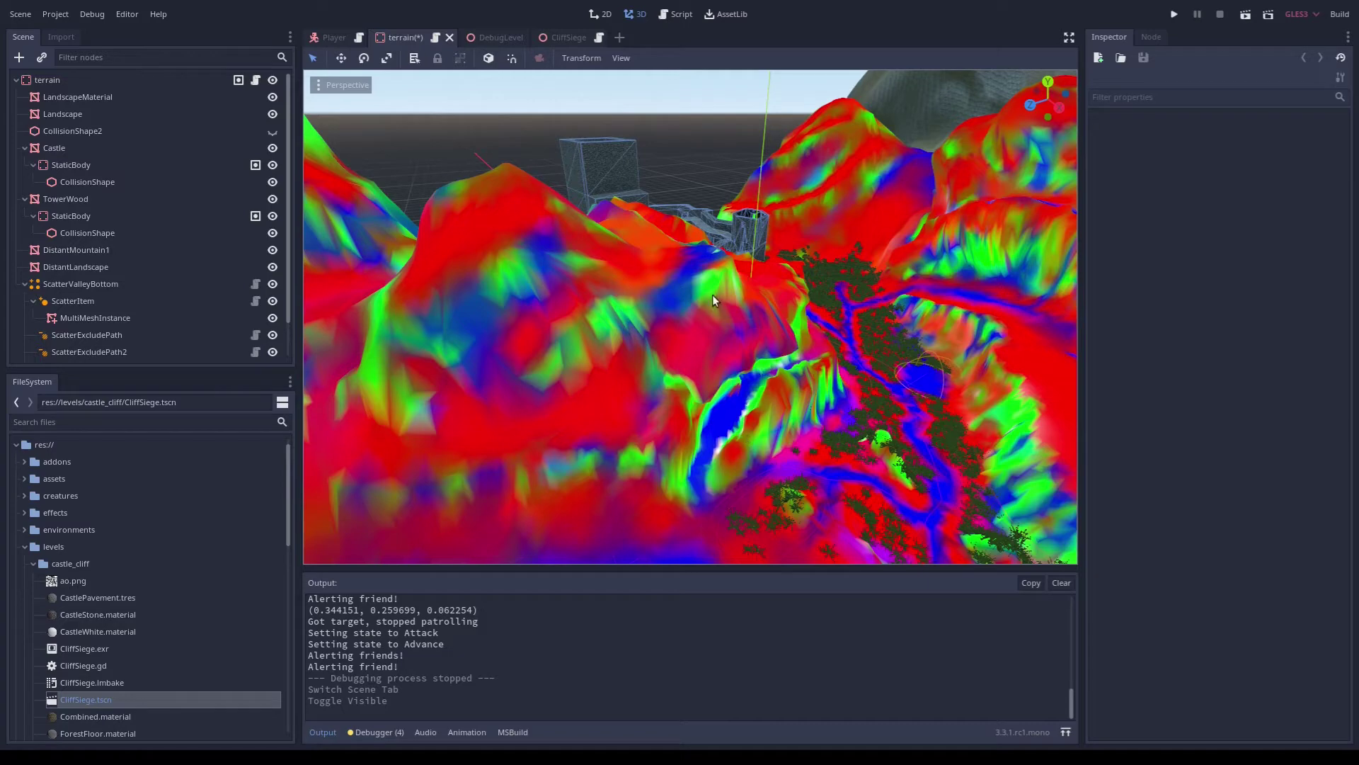
{"action": "scroll", "coordinate": [714, 396], "scroll_direction": "up", "scroll_amount": 5}
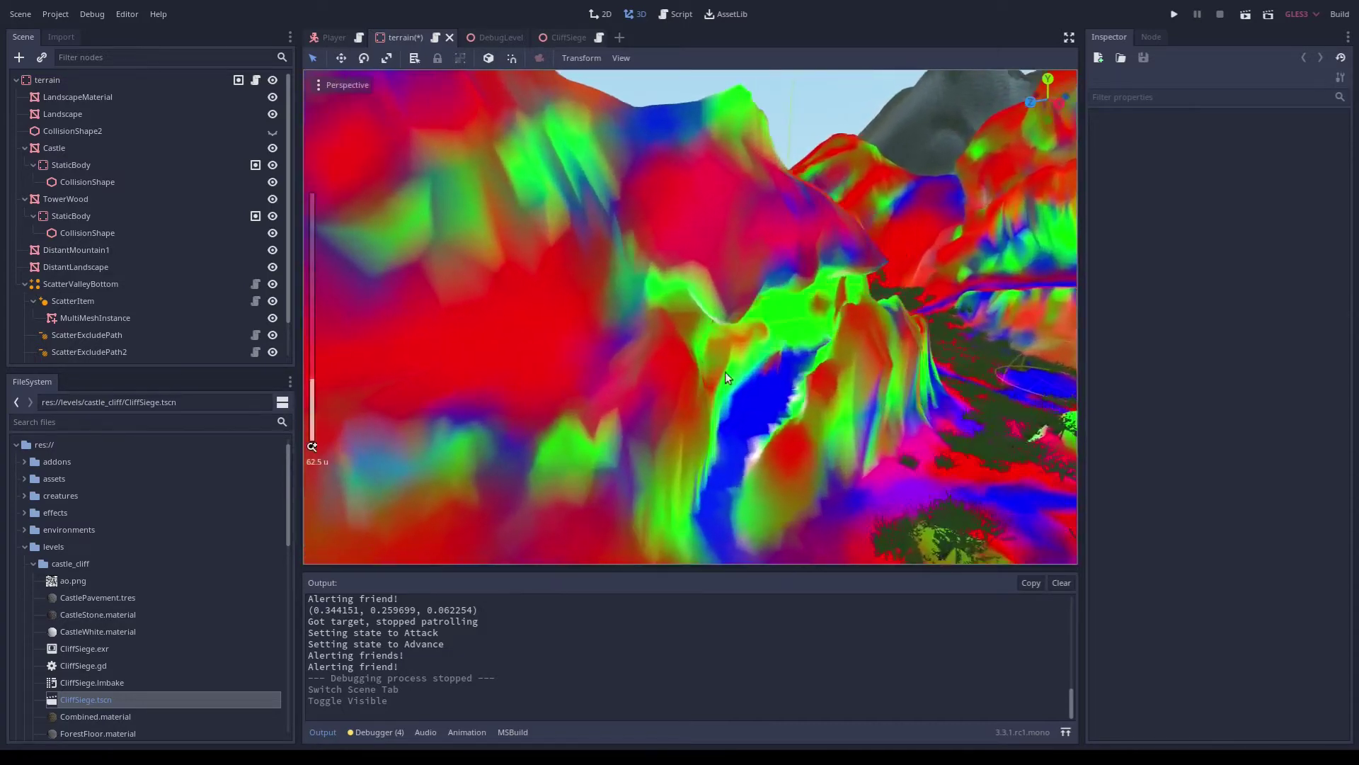
{"action": "scroll", "coordinate": [715, 373], "scroll_direction": "up", "scroll_amount": 10}
{"action": "middle_click_drag", "start_coordinate": [782, 393], "coordinate": [727, 363]}
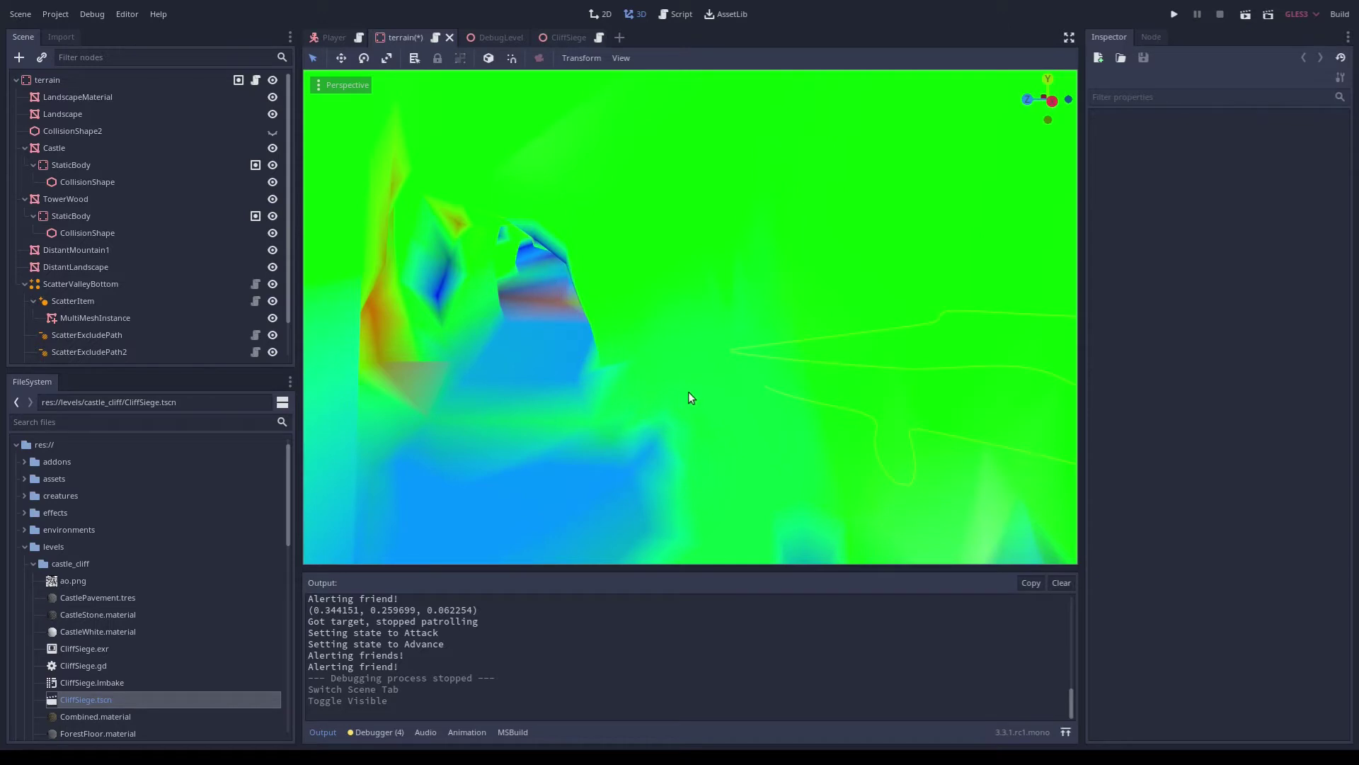
{"action": "scroll", "coordinate": [704, 415], "scroll_direction": "down", "scroll_amount": 4}
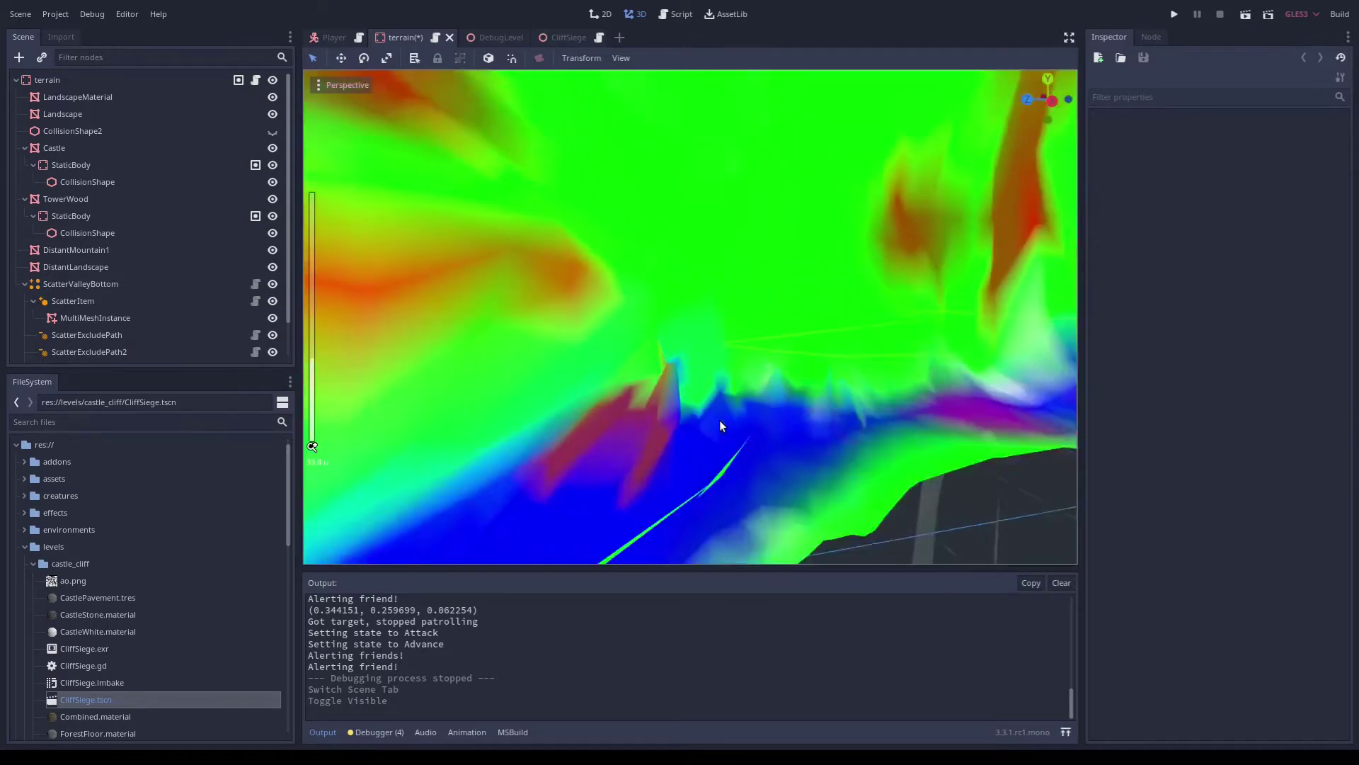
{"action": "scroll", "coordinate": [738, 439], "scroll_direction": "down", "scroll_amount": 6}
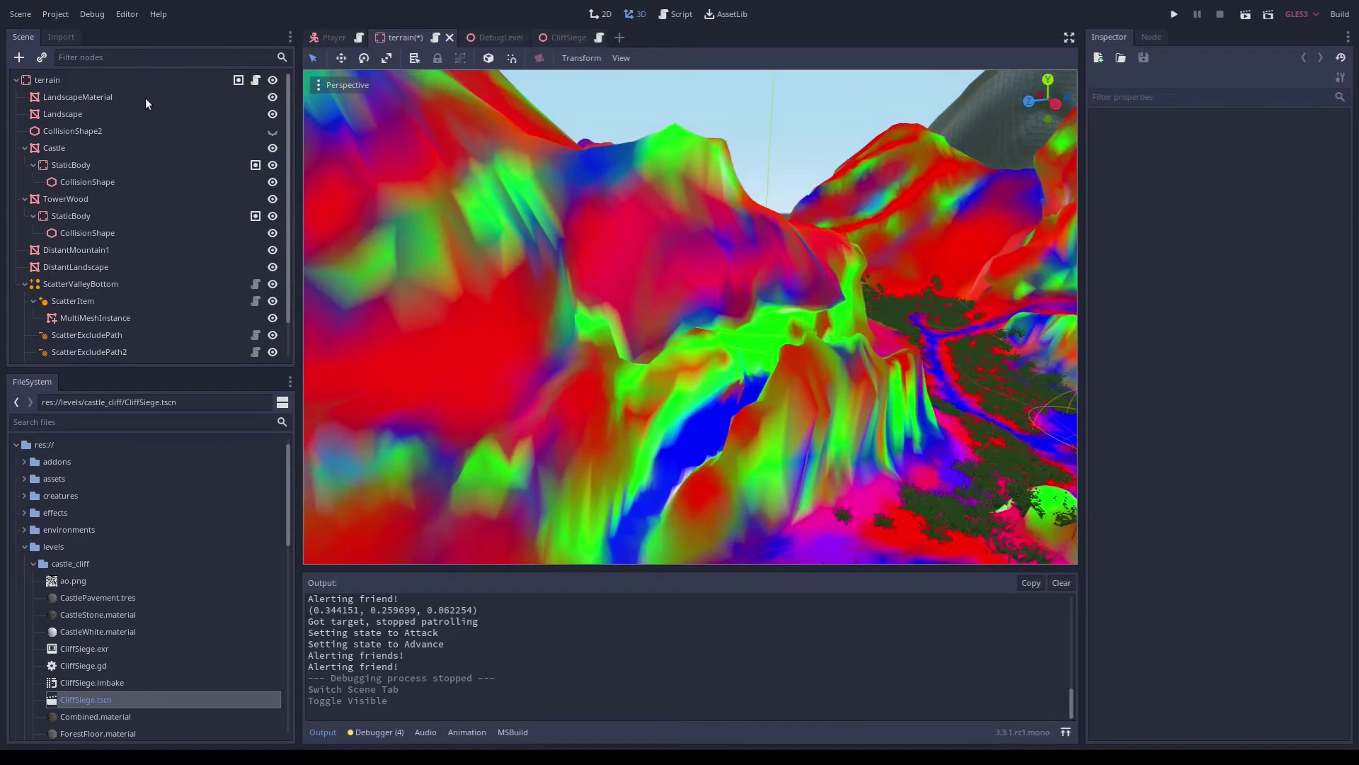
- Compare the LandscapeMaterial mesh's render layer with the cull mask of the MaterialCamera in the Player scene
{"action": "left_click", "coordinate": [146, 97]}
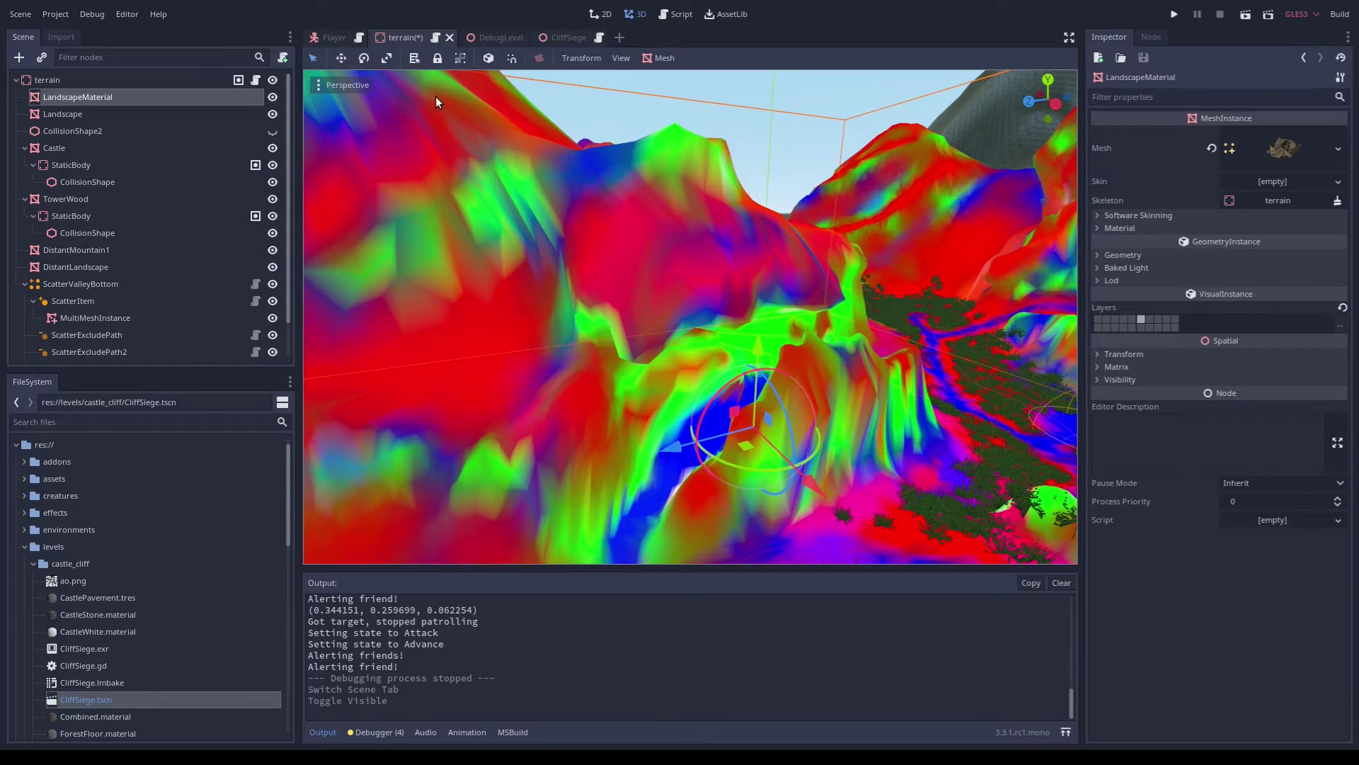
{"action": "left_click", "coordinate": [334, 38]}
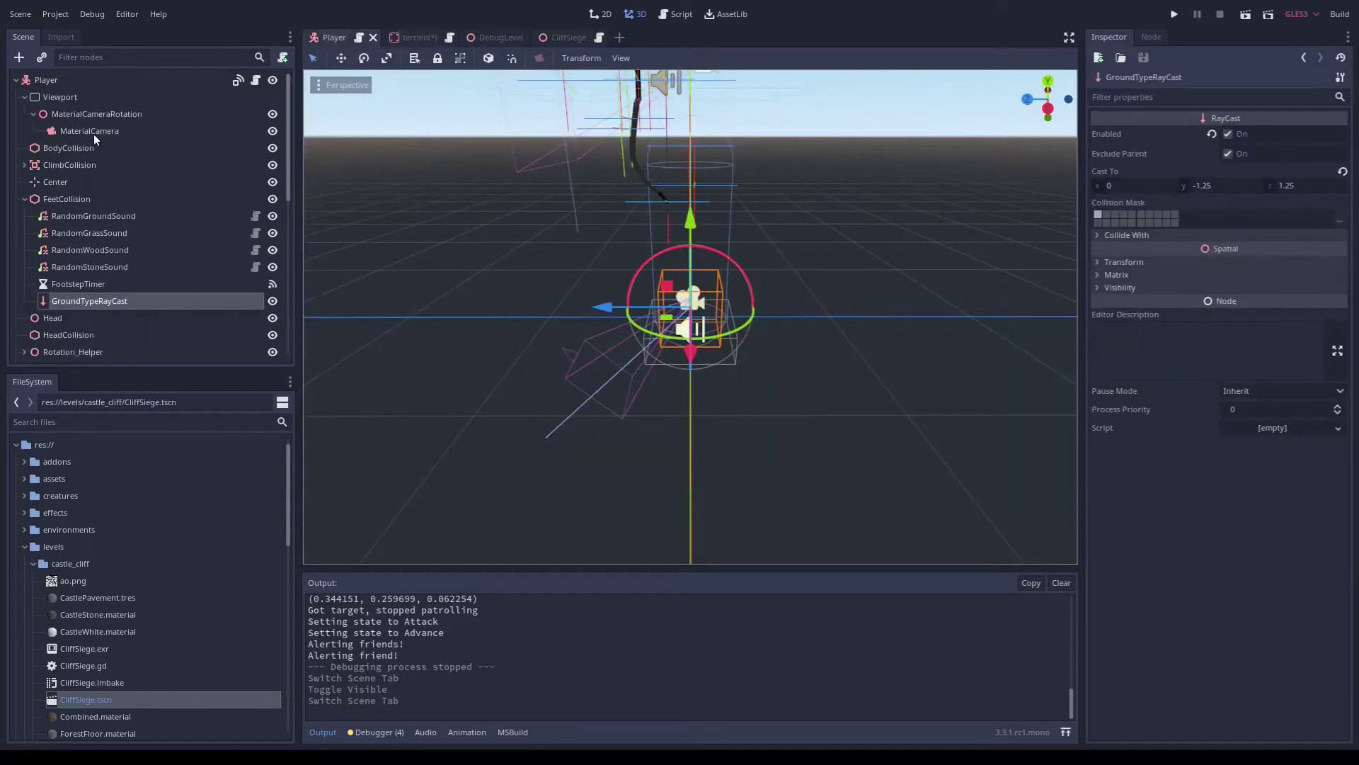
{"action": "left_click", "coordinate": [91, 131]}
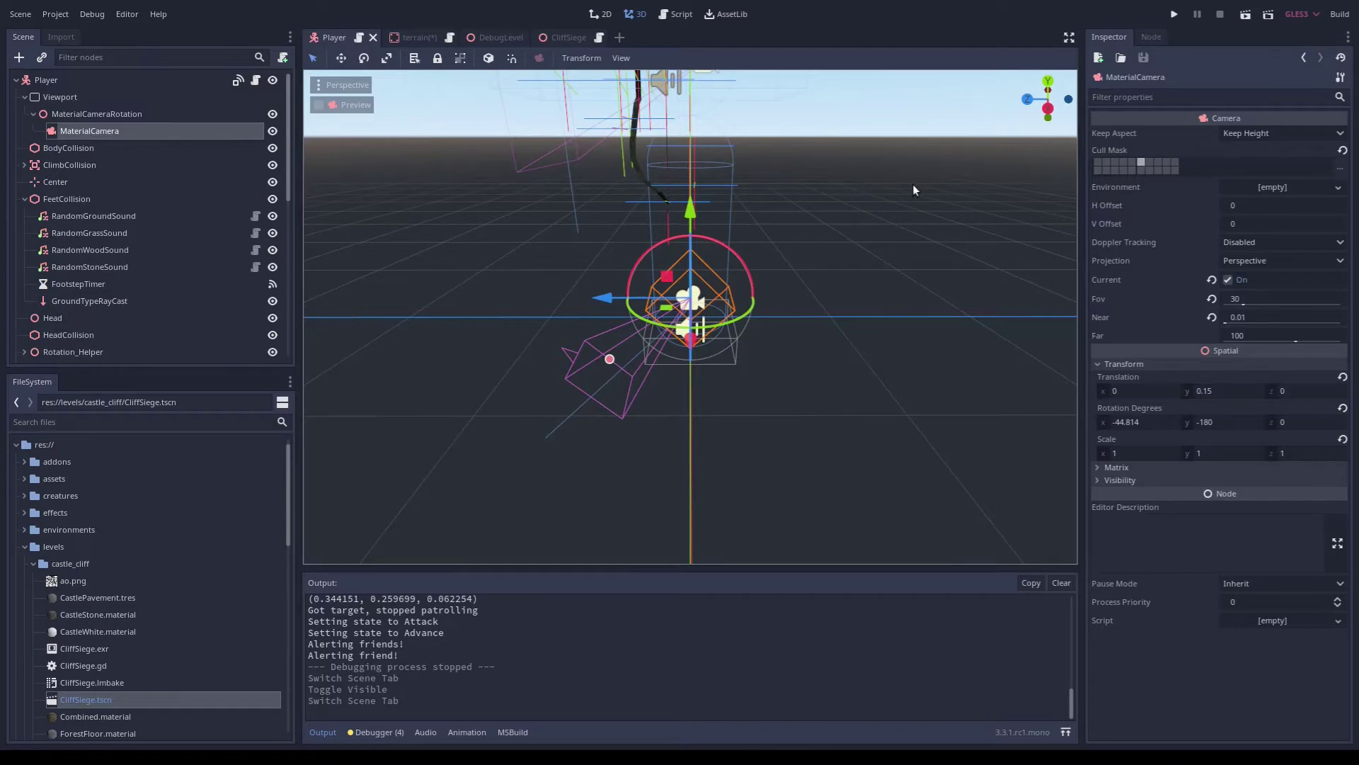
- Switch to the DebugLevel scene containing the red, green and blue ground patches and run it
{"action": "mouse_move", "coordinate": [497, 41]}
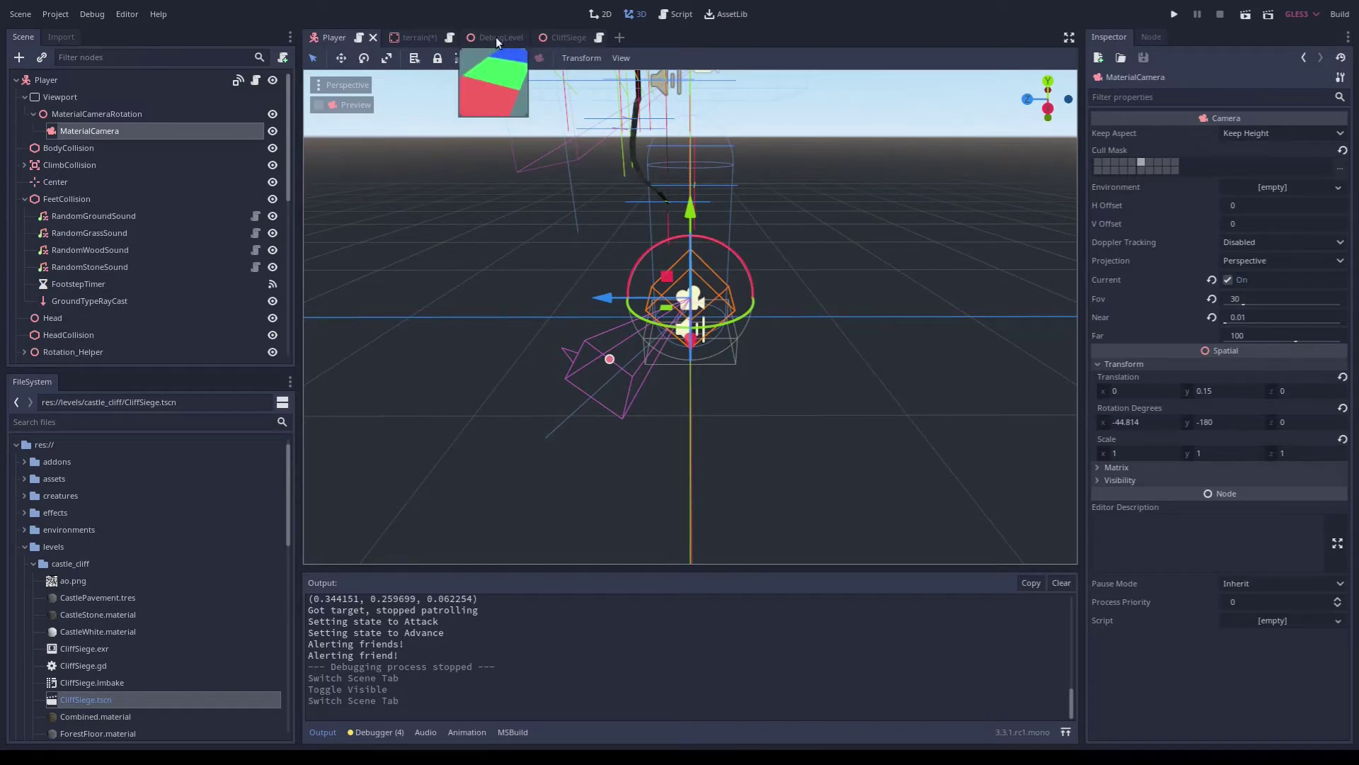
{"action": "left_click", "coordinate": [496, 37]}
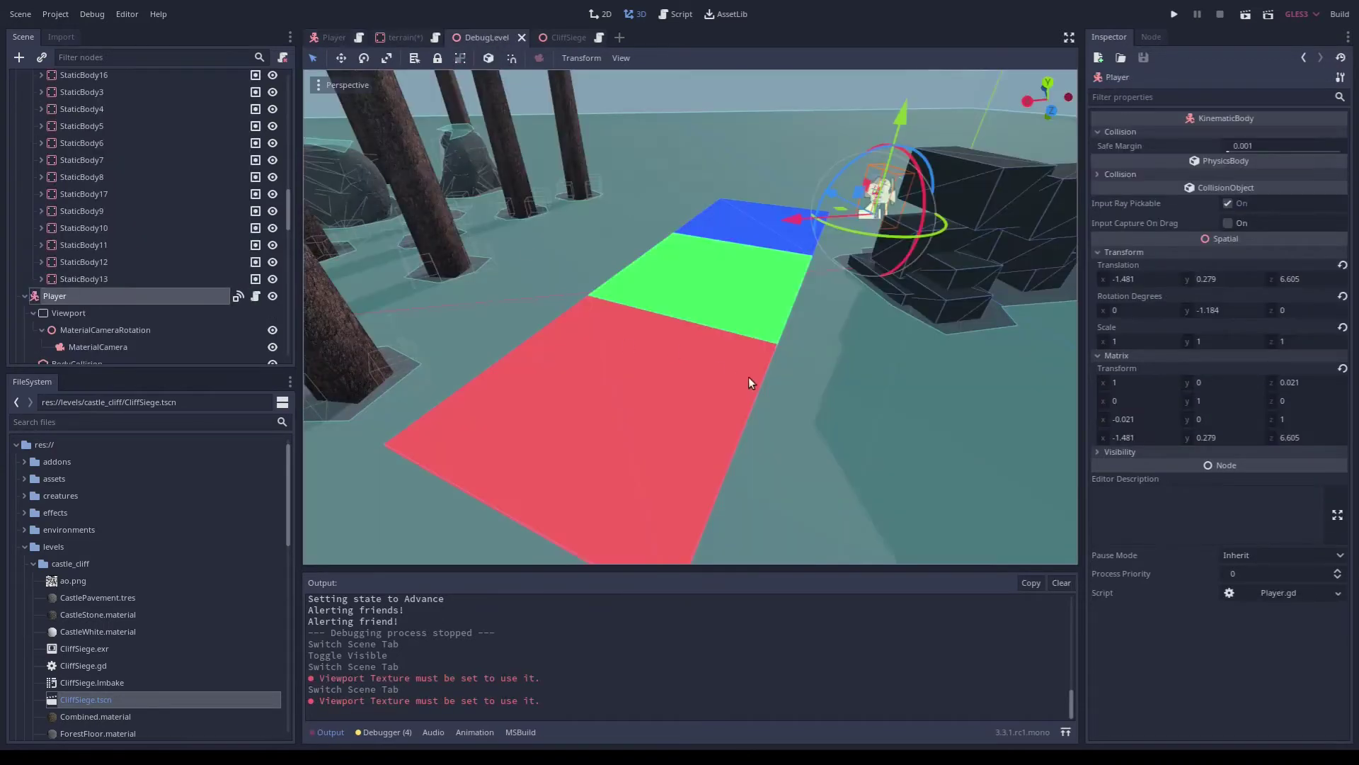
{"action": "key", "text": "F6"}
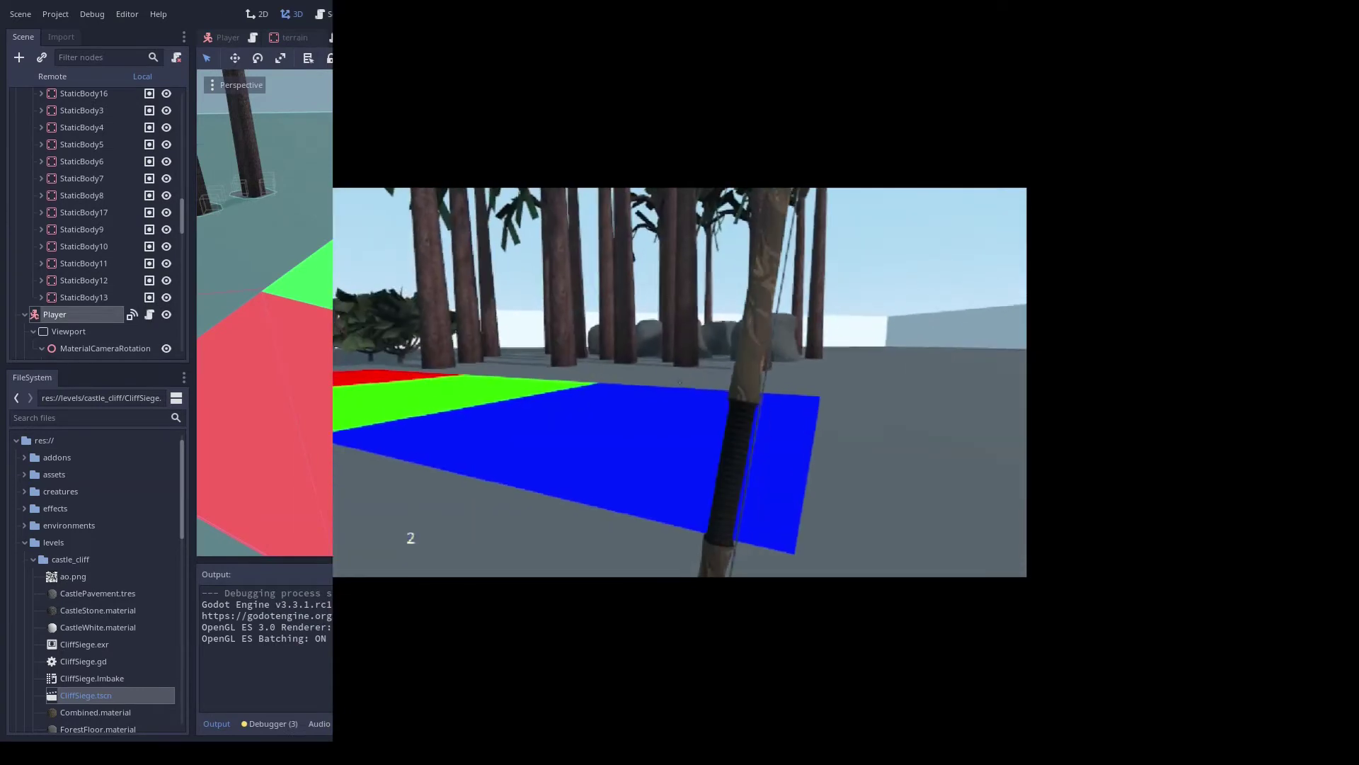
- Walk and jump the player across the blue ground patch toward the green one to test the ground-type detection
{"action": "key", "text": "d"}
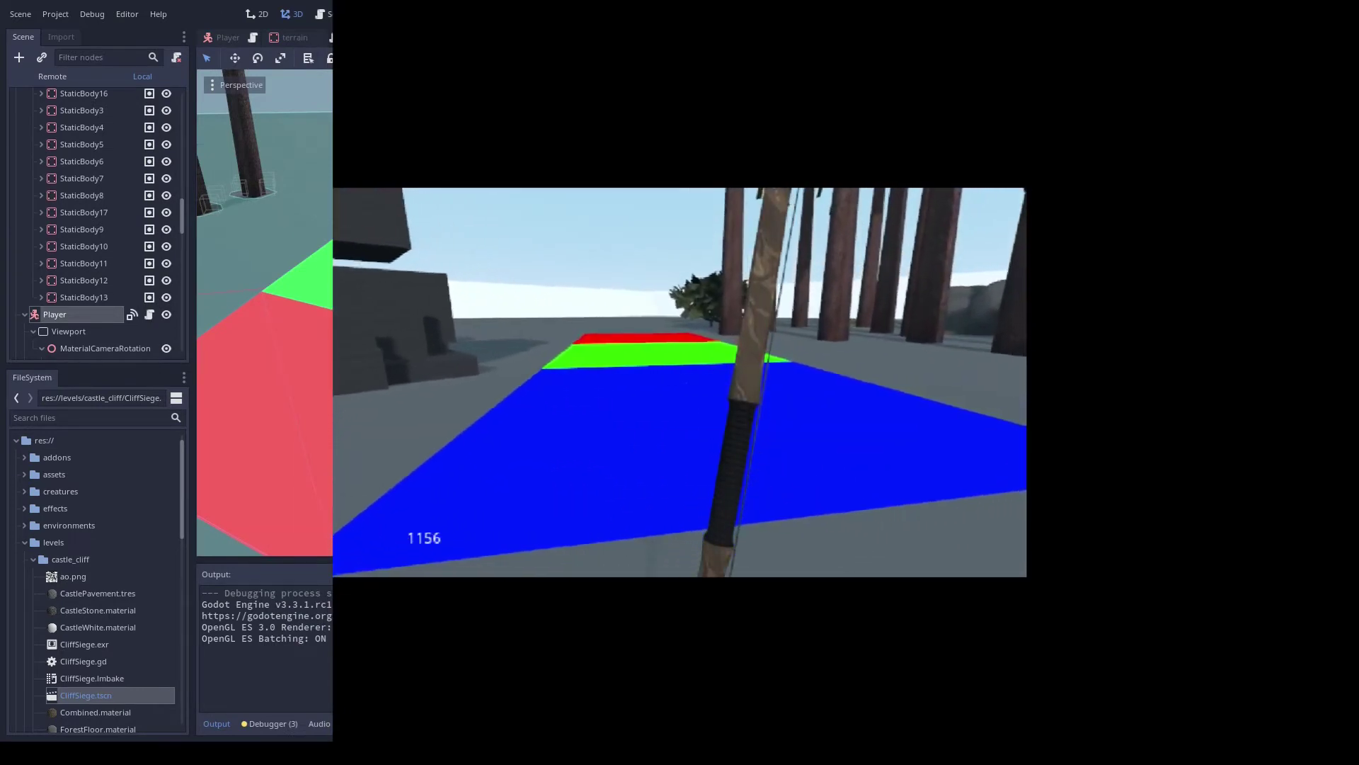
{"action": "key", "text": "w"}
{"action": "key", "text": "s"}
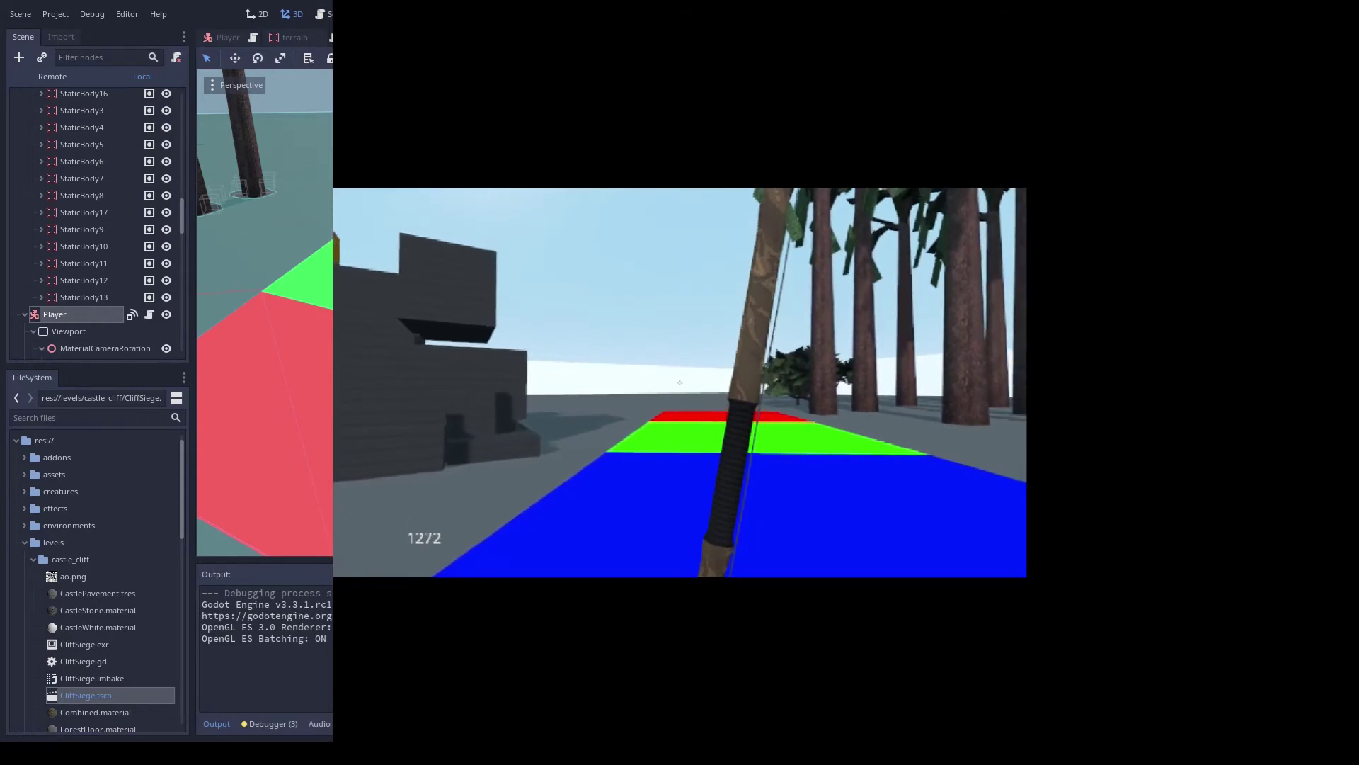
{"action": "key", "text": "w"}
{"action": "key", "text": "space"}
{"action": "key", "text": "w"}
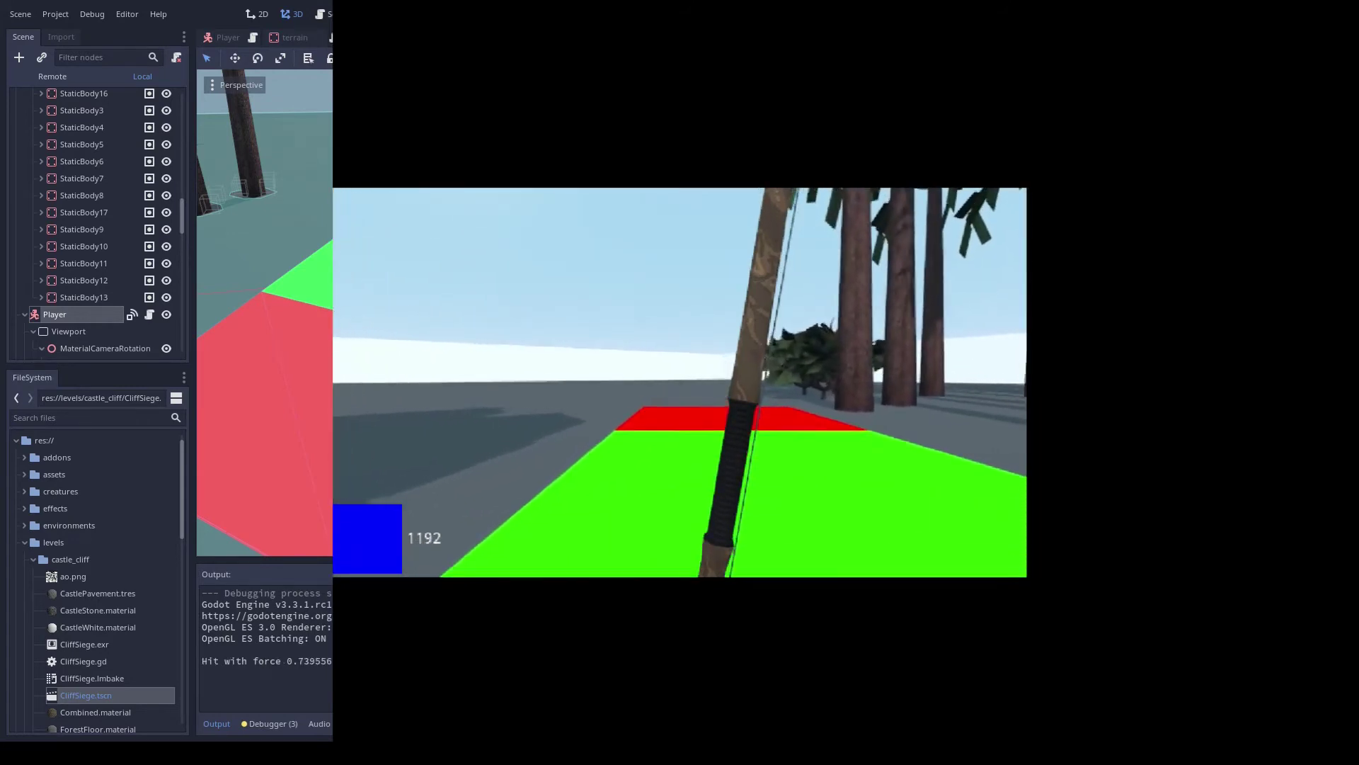
- Walk the player over the green patch onto the red one and jump around the red-green border to test the detected colour
{"action": "key", "text": "w"}
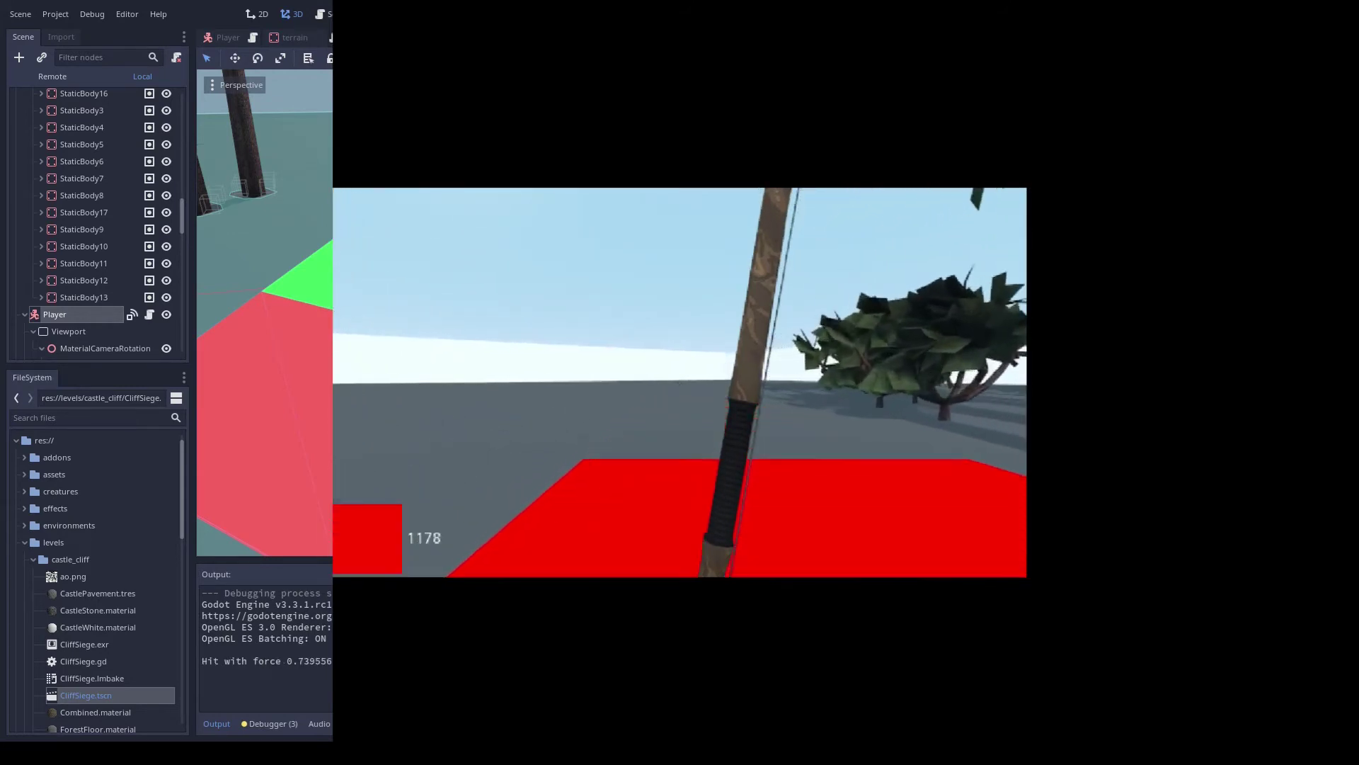
{"action": "key", "text": "w"}
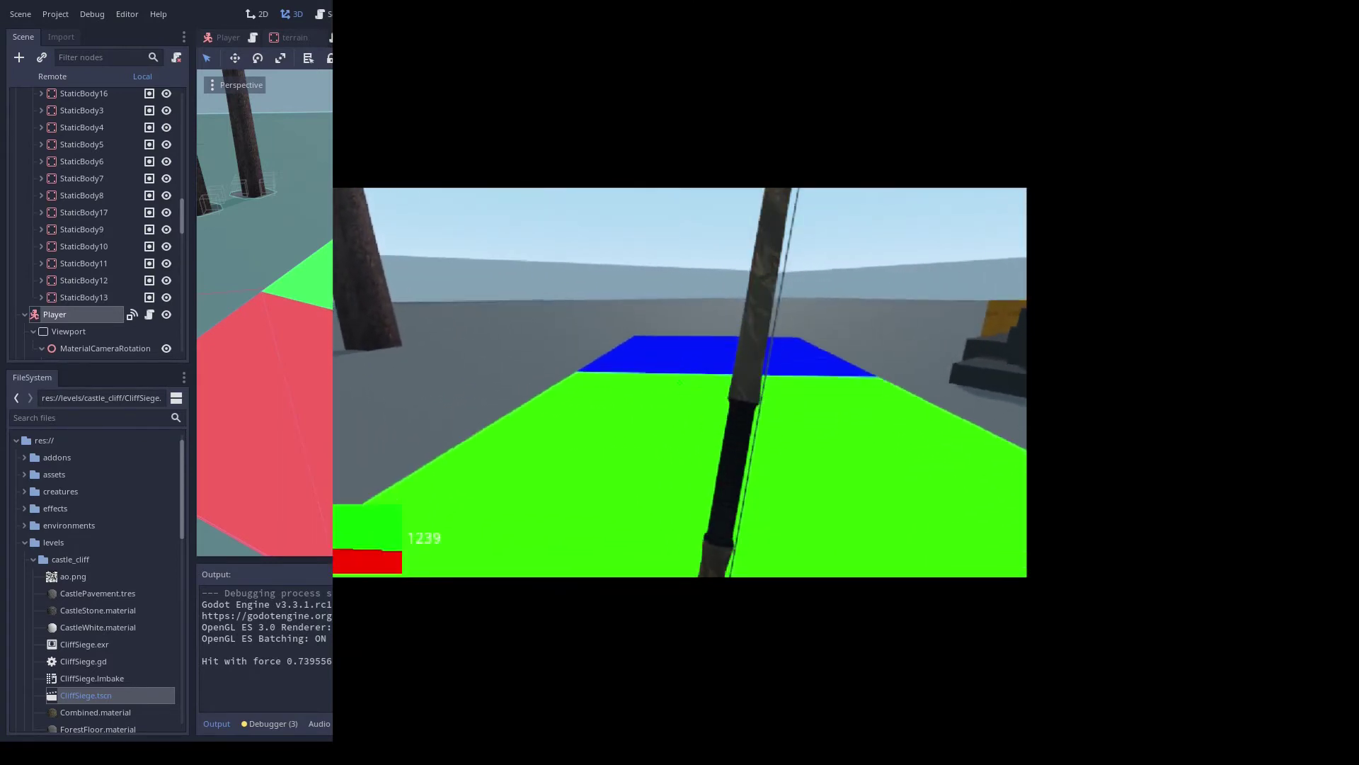
{"action": "key", "text": "space"}
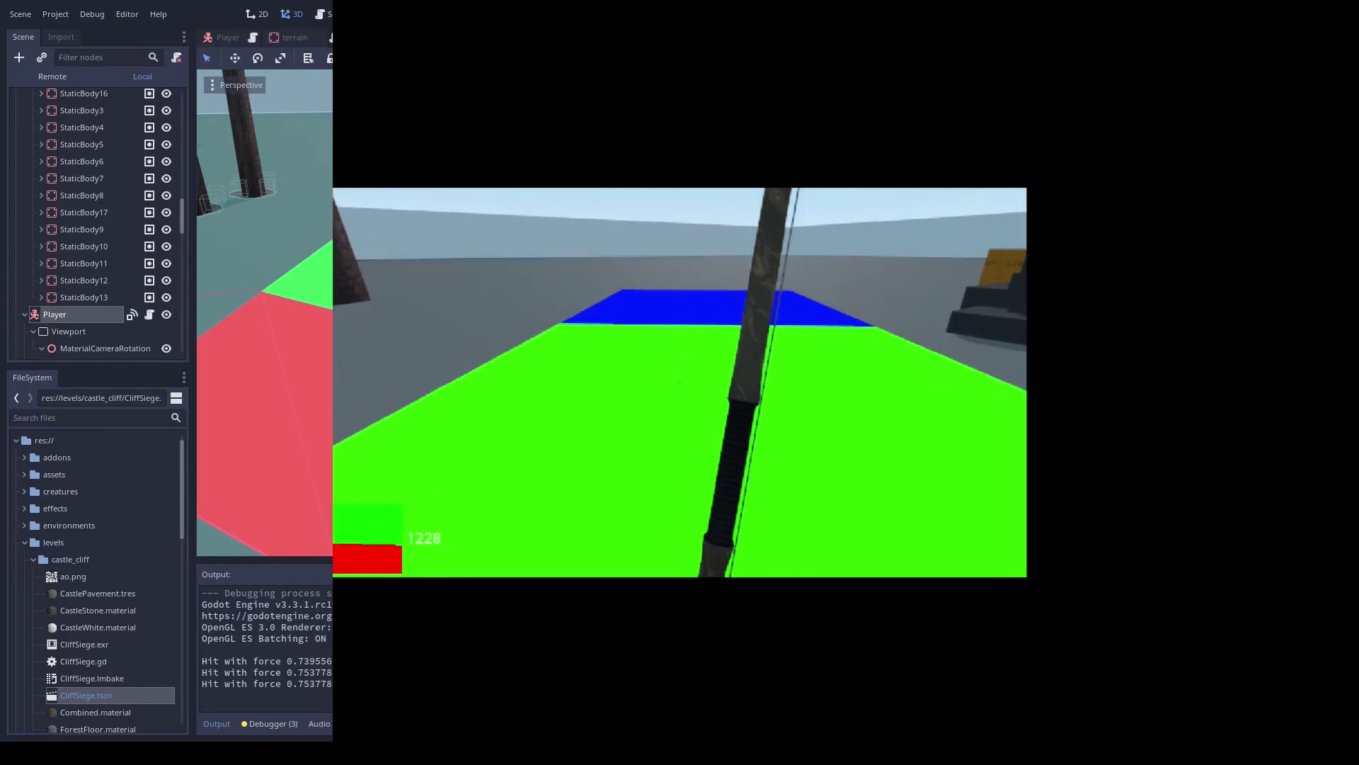
{"action": "key", "text": "space"}
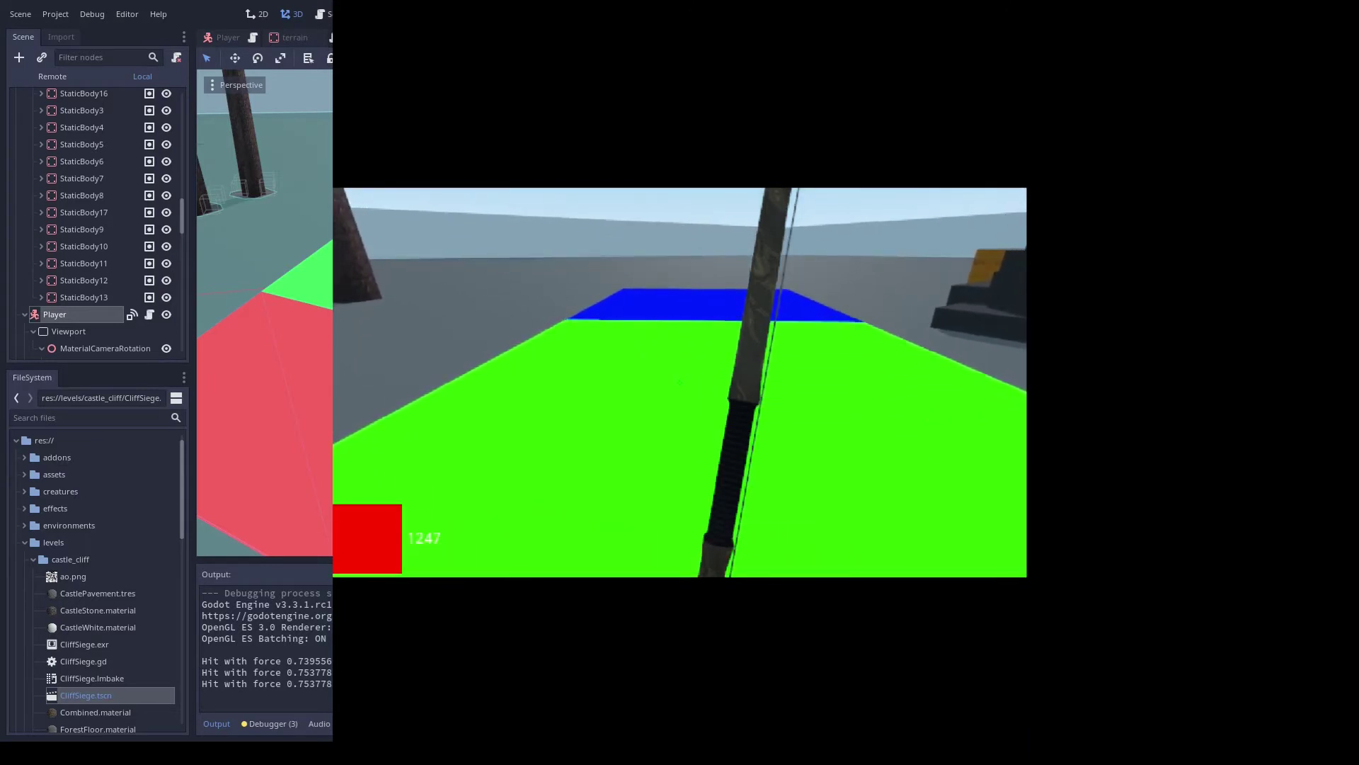
{"action": "key", "text": "w"}
{"action": "key", "text": "space"}
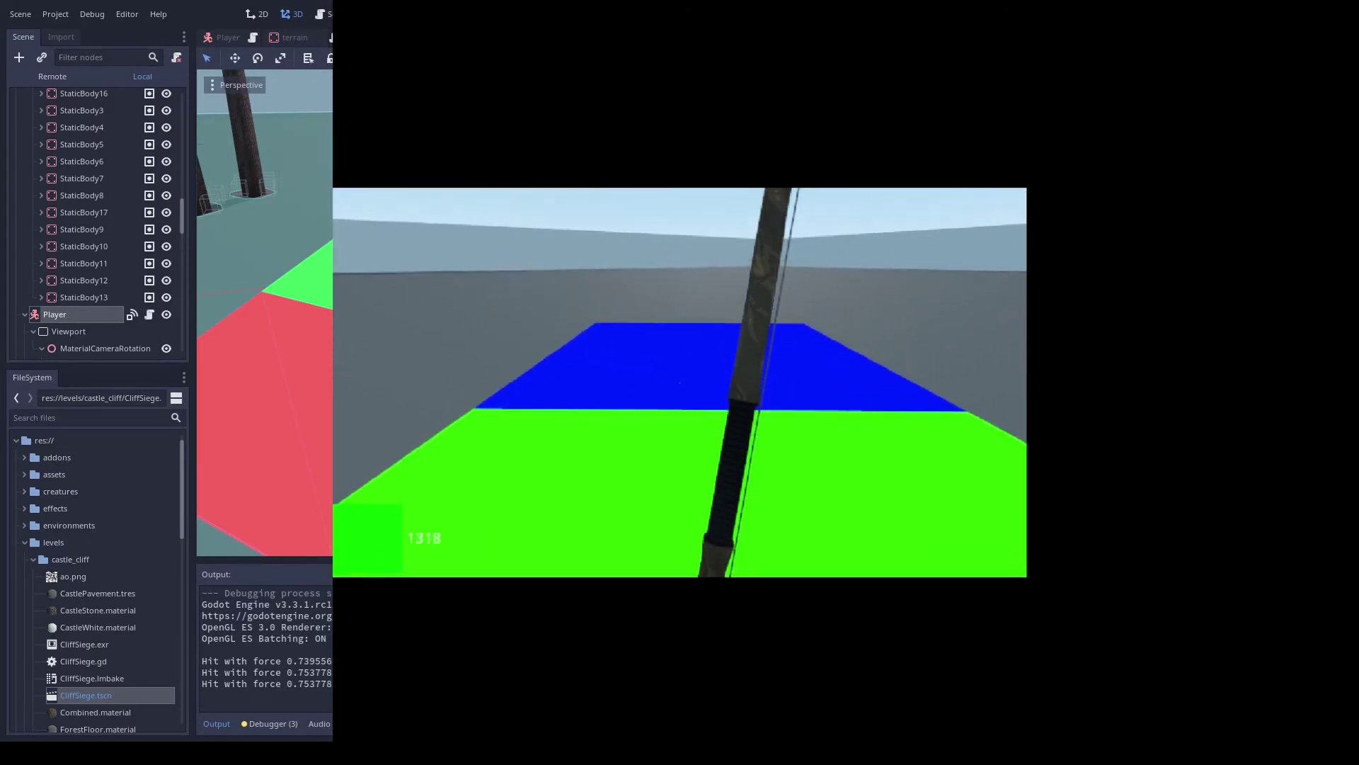
- Move the player to the border between the blue and green patches and strafe back and forth across it to test the detection switching
{"action": "key", "text": "w"}
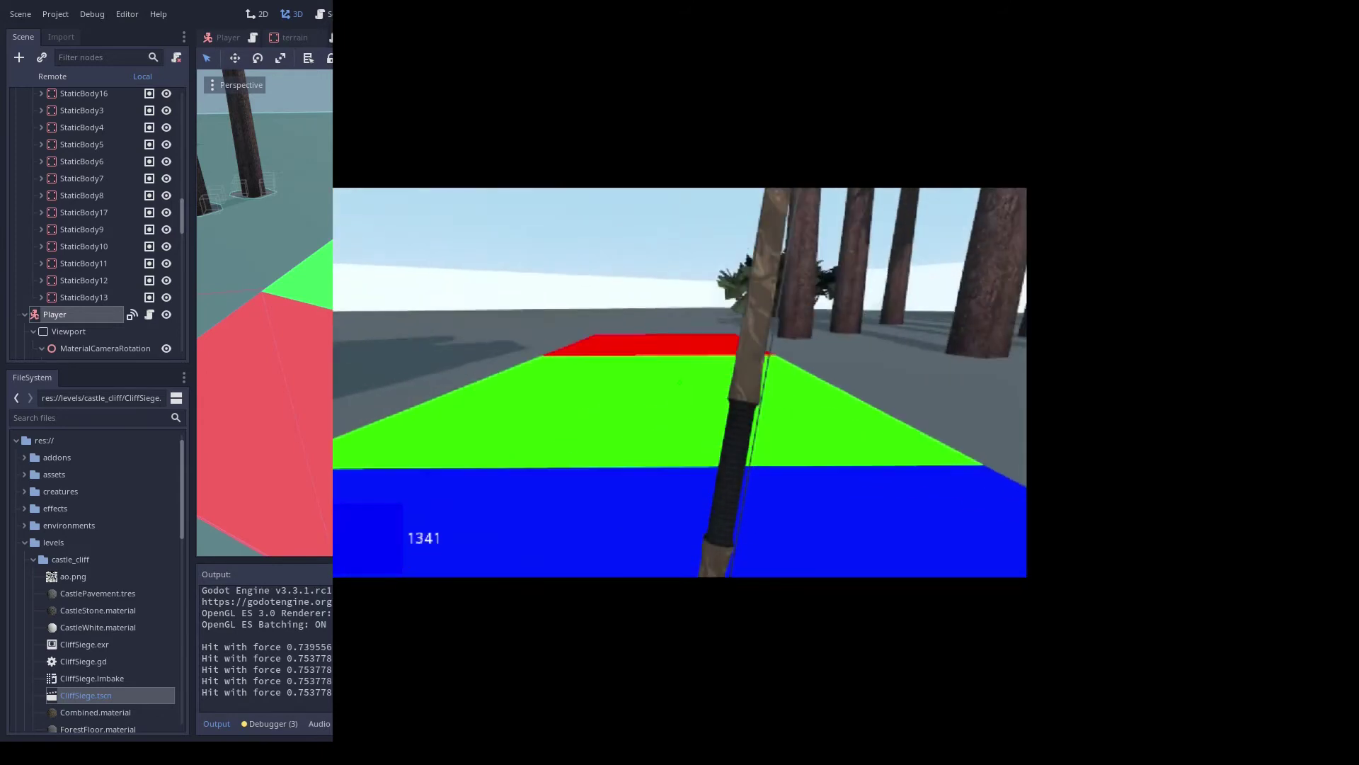
{"action": "key", "text": "w"}
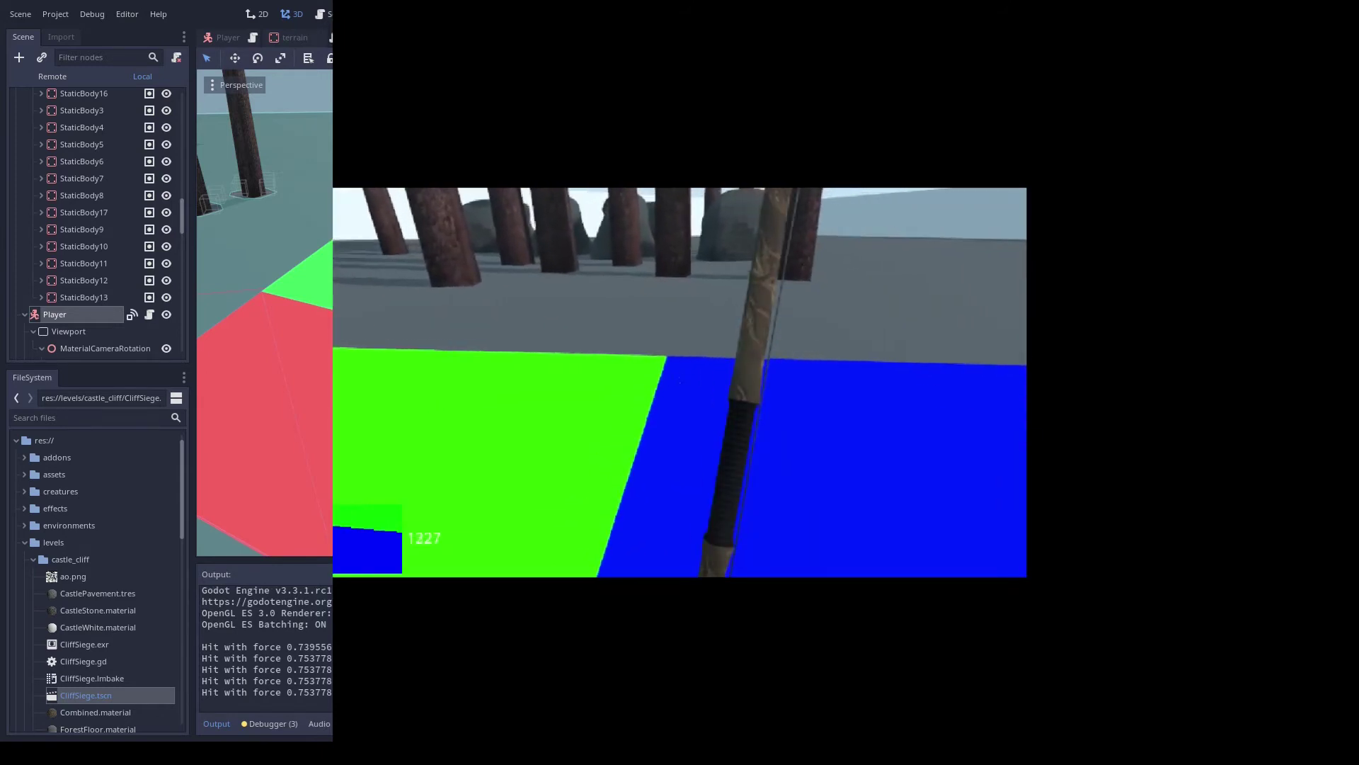
{"action": "key", "text": "a"}
{"action": "key", "text": "d"}
{"action": "key", "text": "a"}
{"action": "key", "text": "d"}
{"action": "key", "text": "a"}
{"action": "key", "text": "d"}
{"action": "key", "text": "a"}
{"action": "key", "text": "d"}
{"action": "key", "text": "a"}
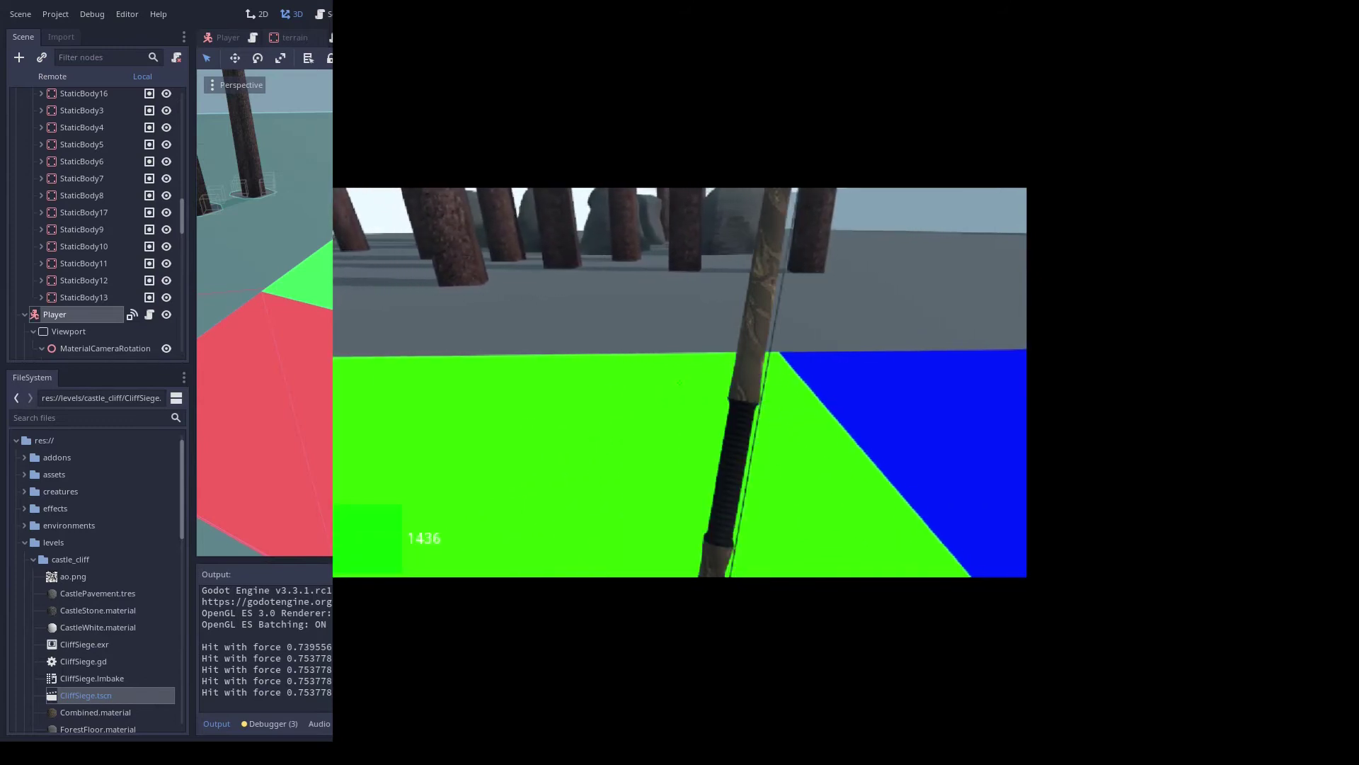
{"action": "key", "text": "d"}
{"action": "key", "text": "a"}
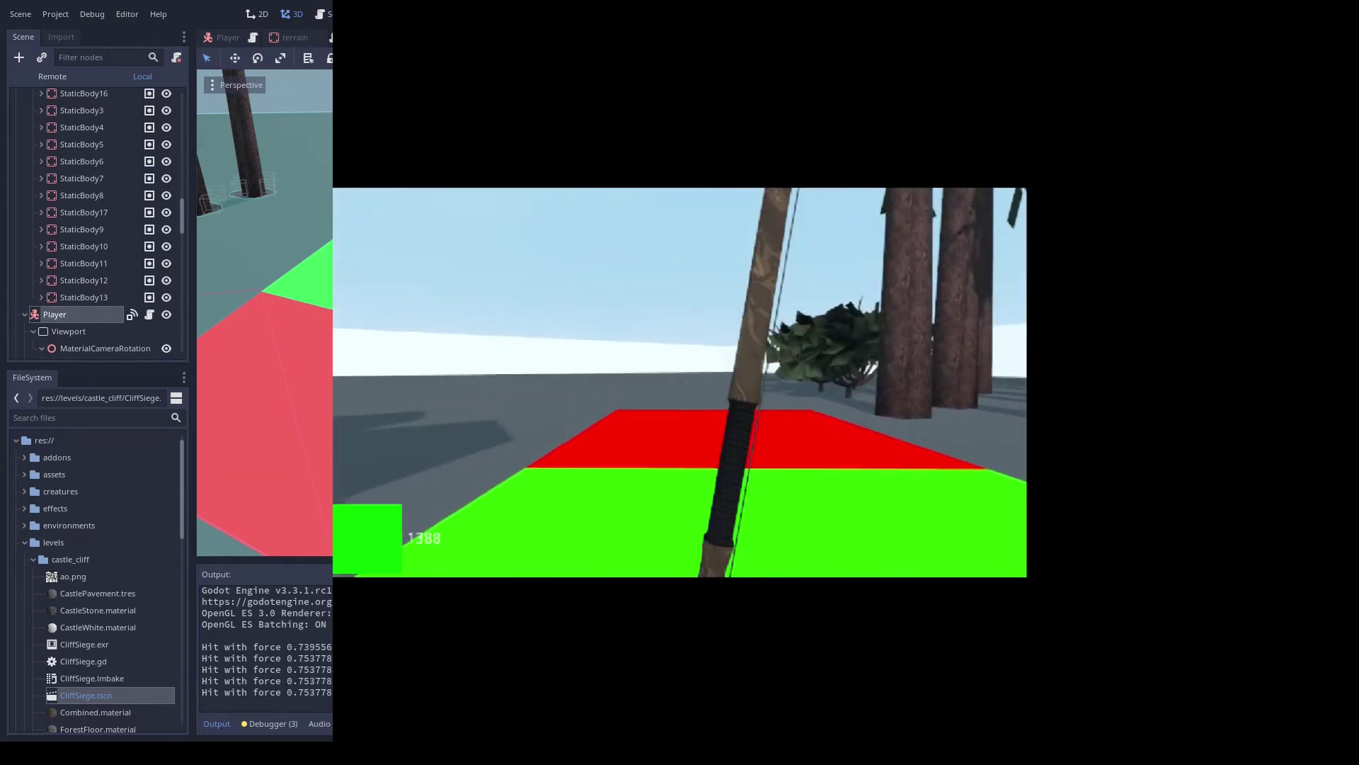
- Walk the player along the green patch toward the red one and check the detected ground colour while looking around
{"action": "key", "text": "w"}
{"action": "key", "text": "w"}
{"action": "key", "text": "w"}
{"action": "key", "text": "w"}
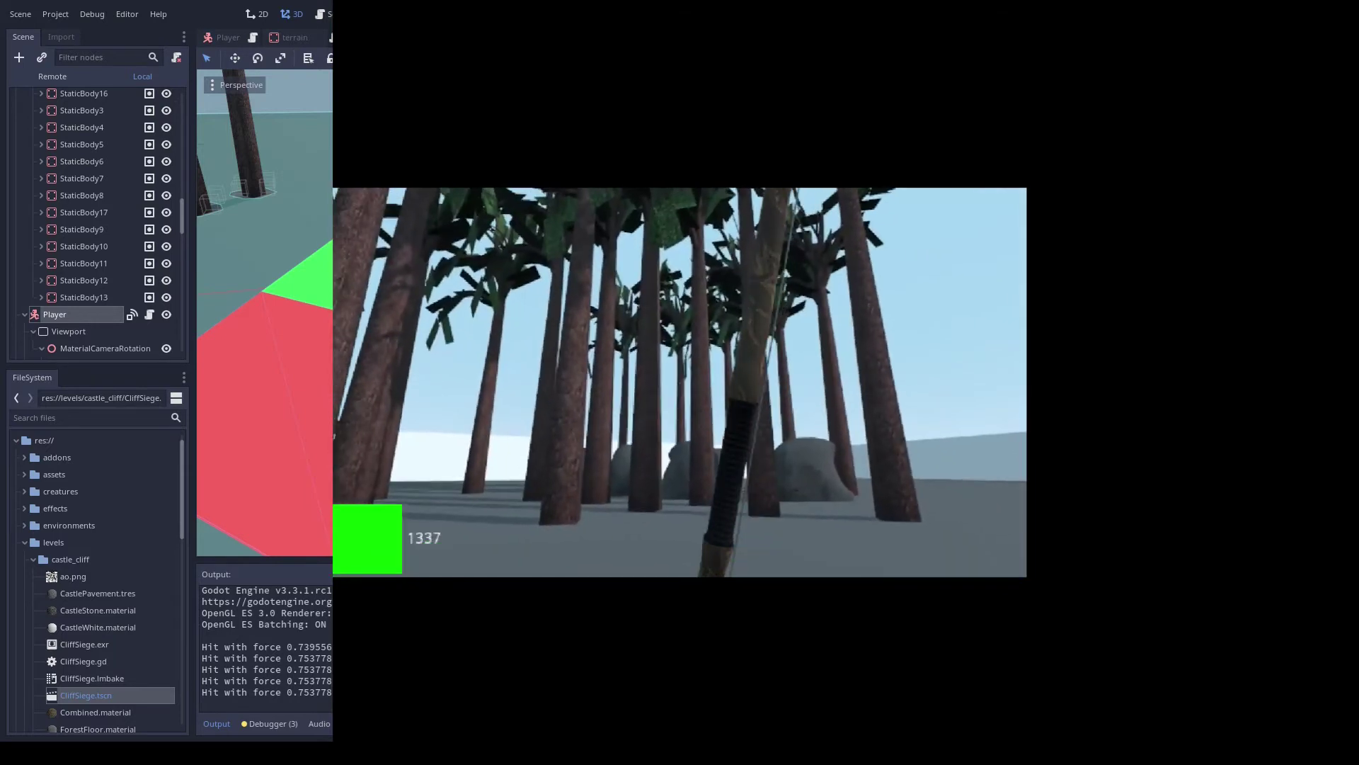
{"action": "key", "text": "w"}
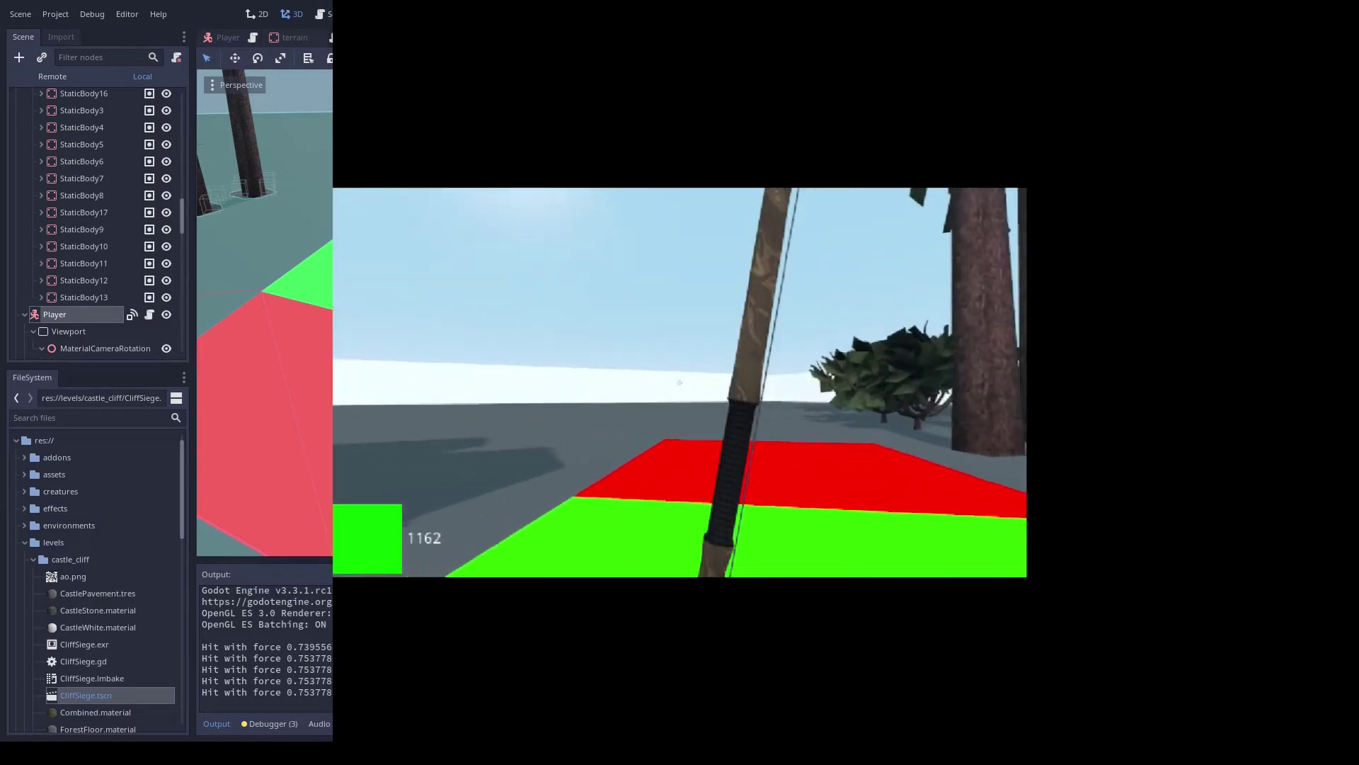
{"action": "key", "text": "w"}
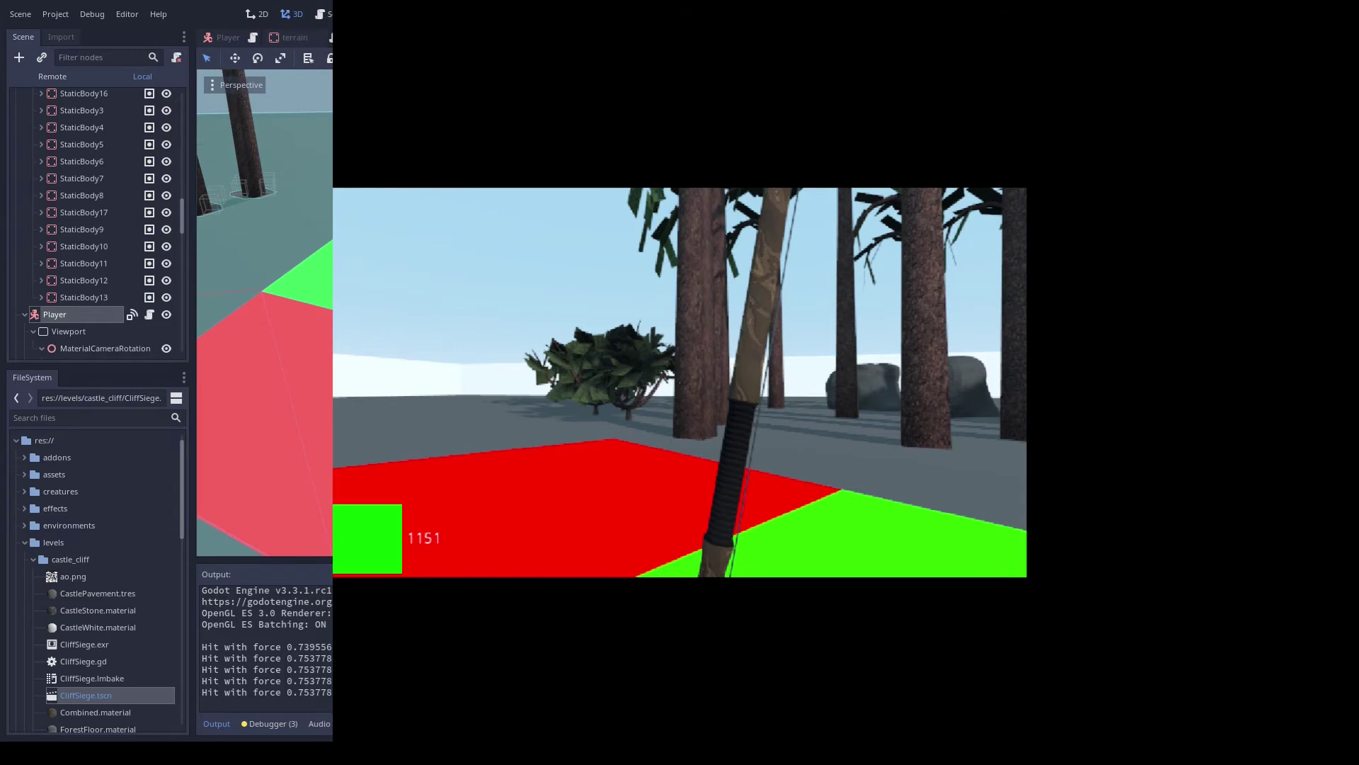
{"action": "key", "text": "w"}
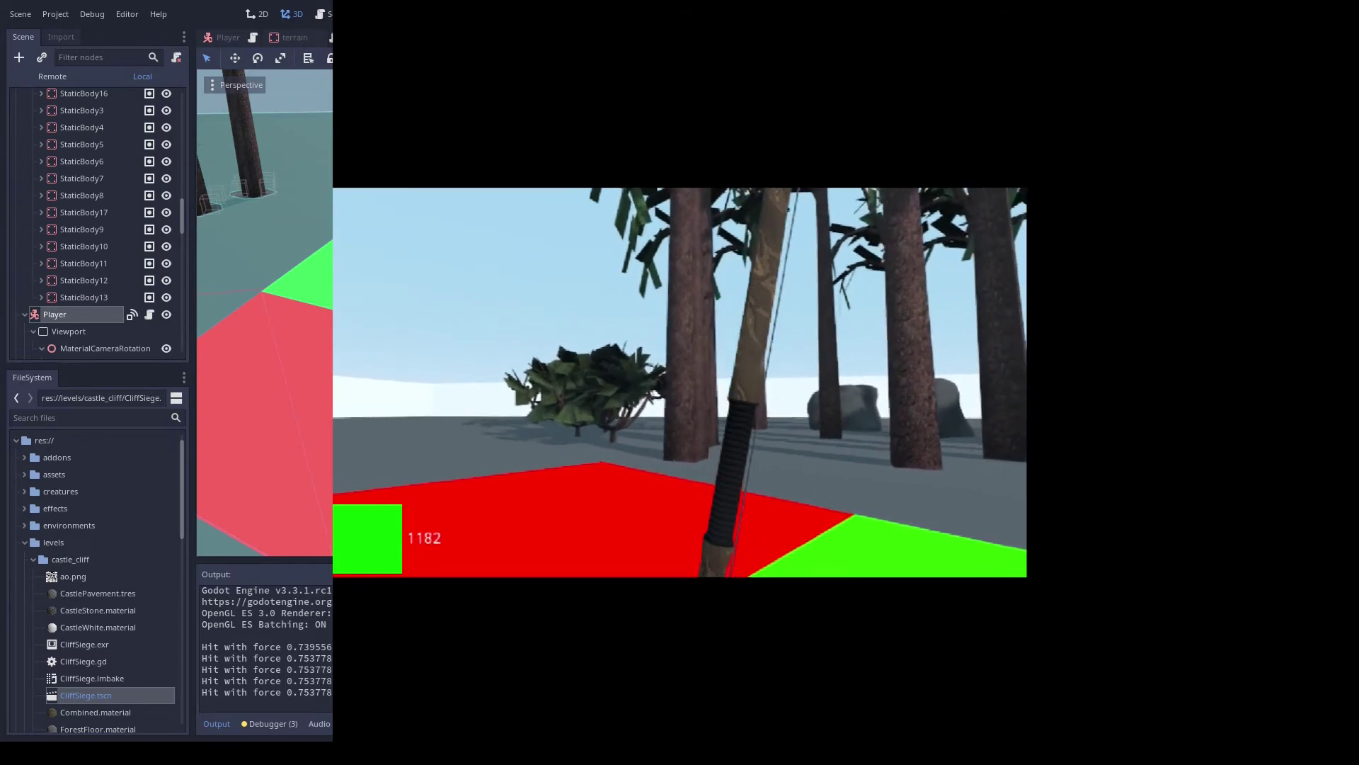
- End the debug level test and run the project
{"action": "key", "text": "Escape"}
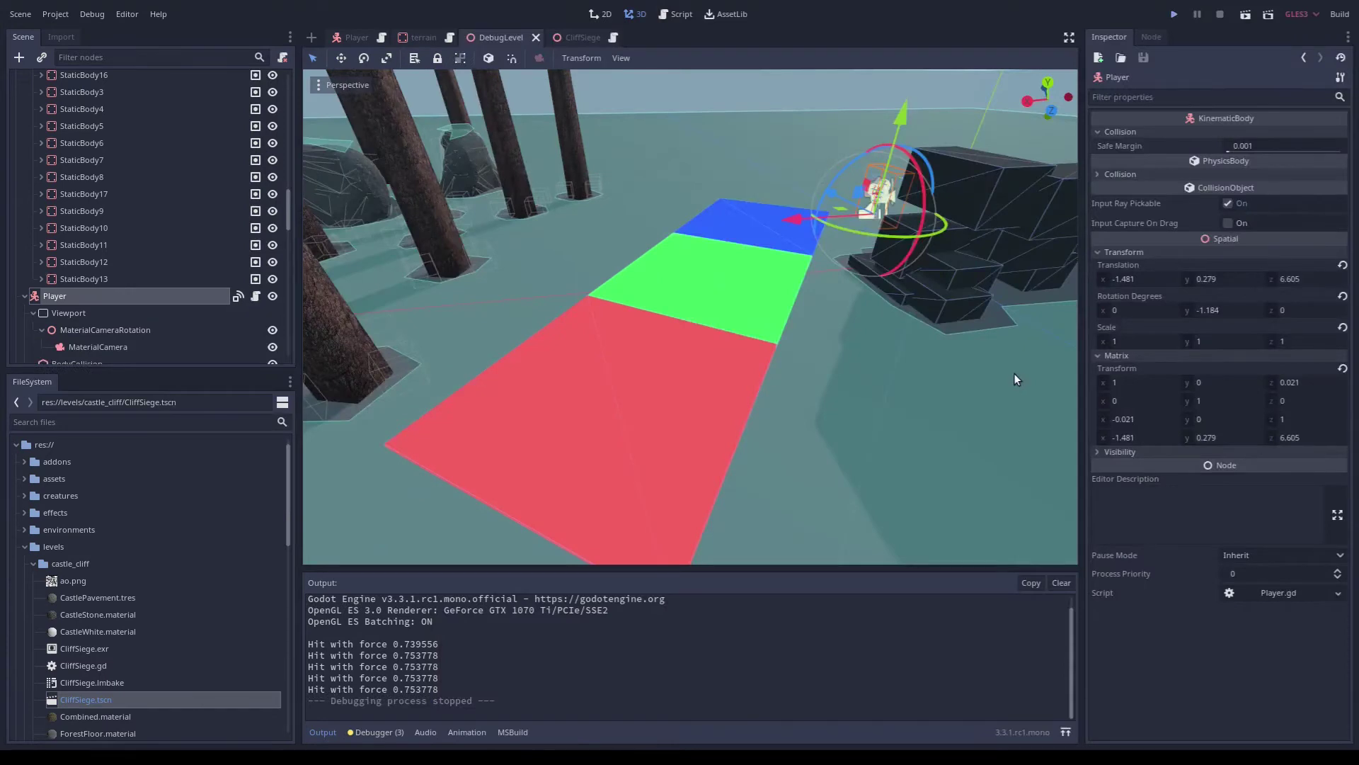
{"action": "key", "text": "F5"}
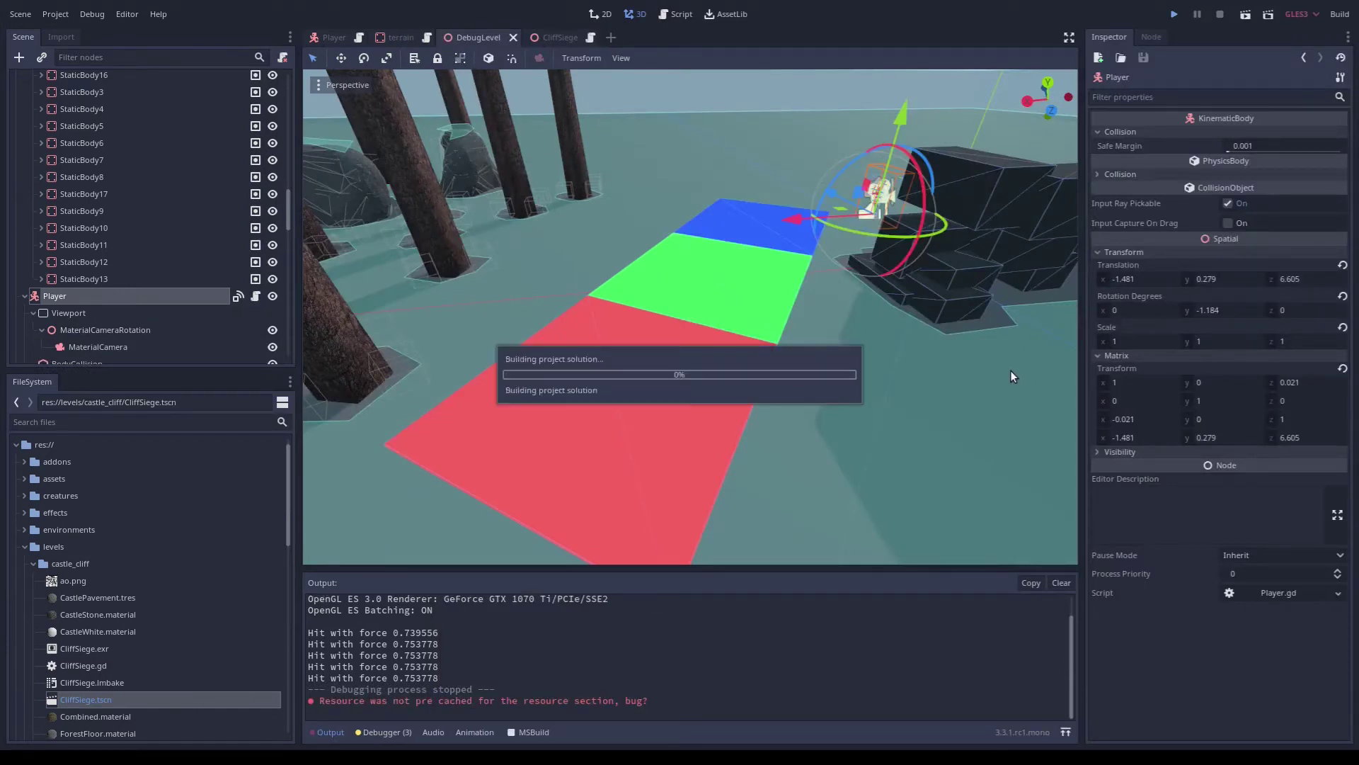